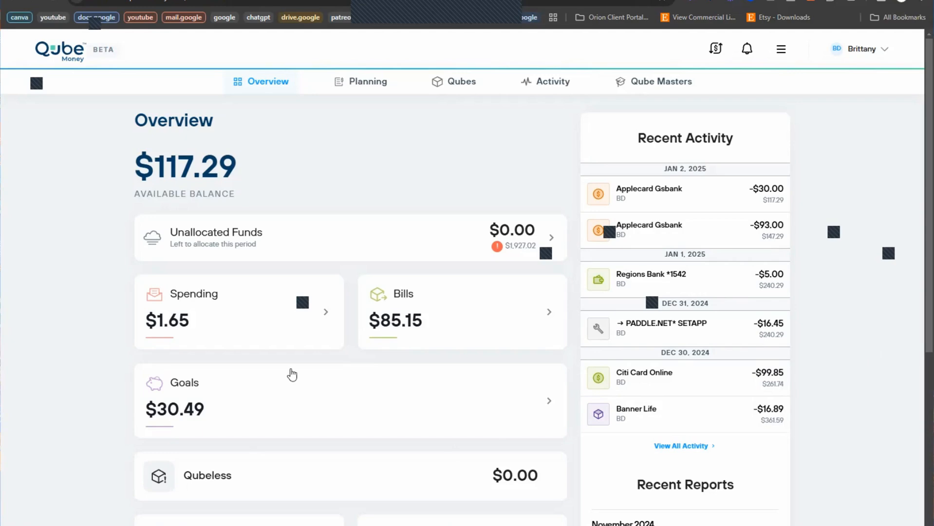
Step: Open the Spending card to show the spending qubes and their details
{"action": "scroll", "coordinate": [280, 311], "scroll_direction": "down", "scroll_amount": 7}
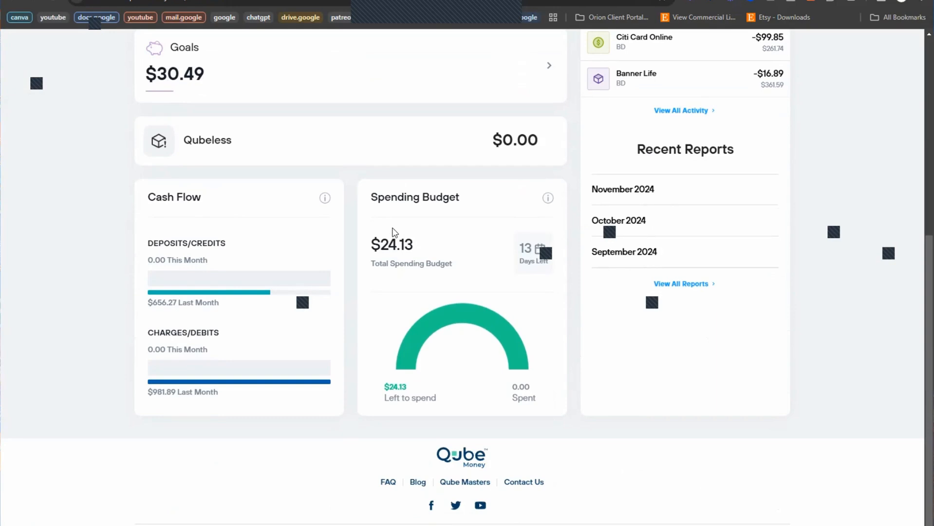
{"action": "scroll", "coordinate": [503, 410], "scroll_direction": "up", "scroll_amount": 7}
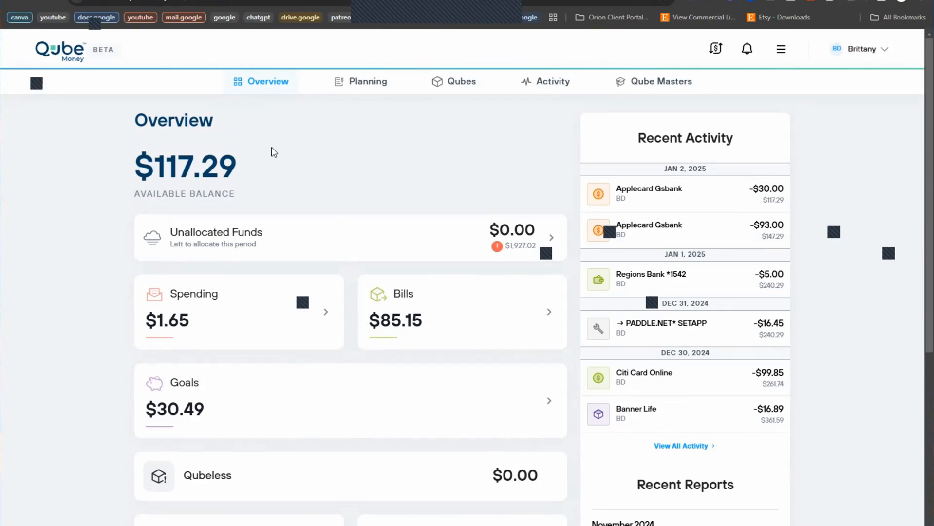
{"action": "scroll", "coordinate": [360, 132], "scroll_direction": "down", "scroll_amount": 1}
{"action": "scroll", "coordinate": [380, 133], "scroll_direction": "up", "scroll_amount": 1}
{"action": "left_click", "coordinate": [225, 328]}
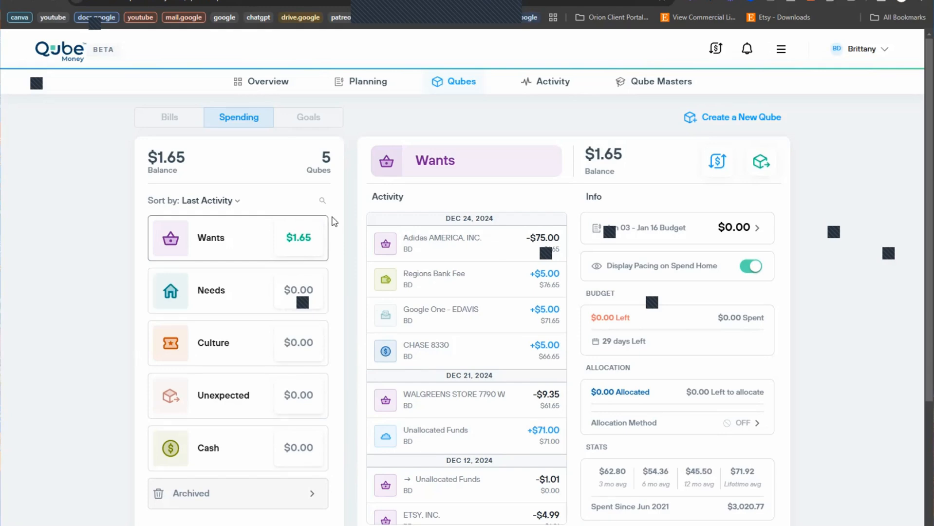
Step: Sort the spending qubes by Most Opened, then Alphabetical: Cash, Culture, Needs, Unexpected, Wants
{"action": "left_click", "coordinate": [207, 202]}
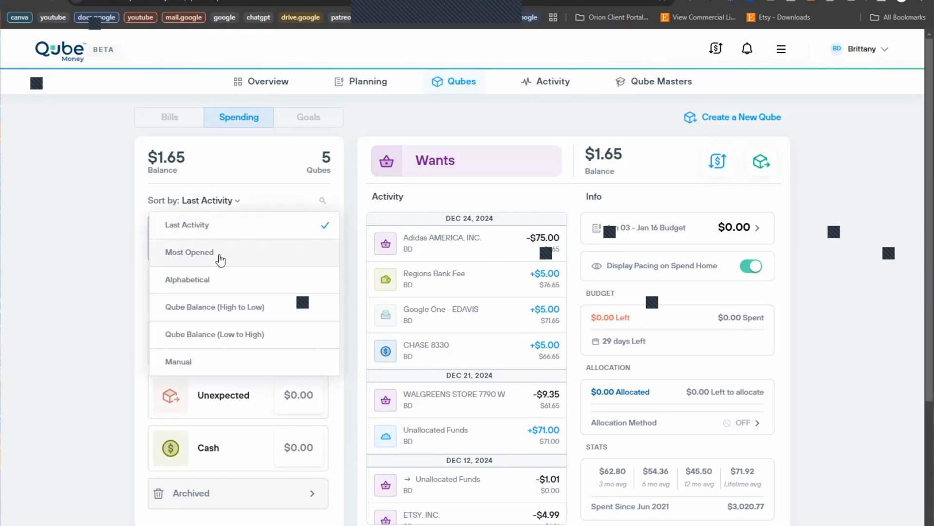
{"action": "left_click", "coordinate": [221, 204]}
{"action": "left_click", "coordinate": [222, 203]}
{"action": "left_click", "coordinate": [219, 258]}
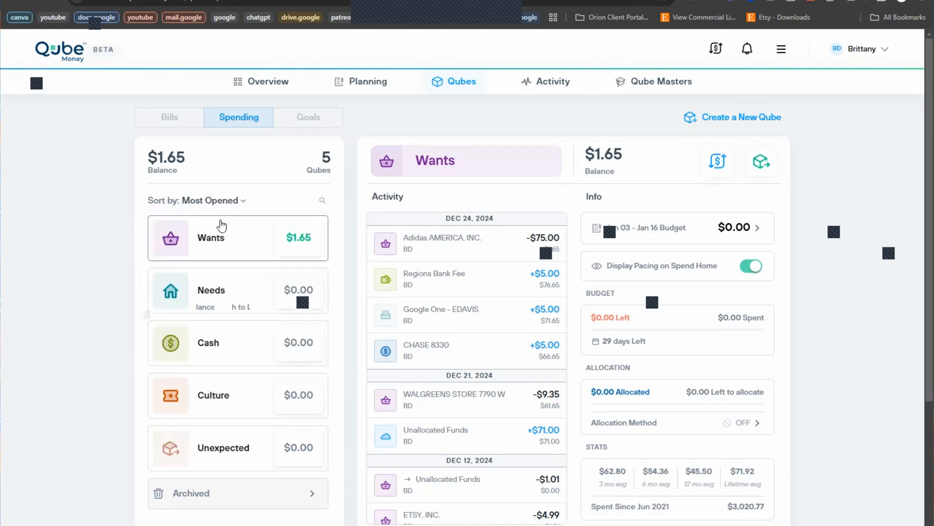
{"action": "left_click", "coordinate": [214, 201]}
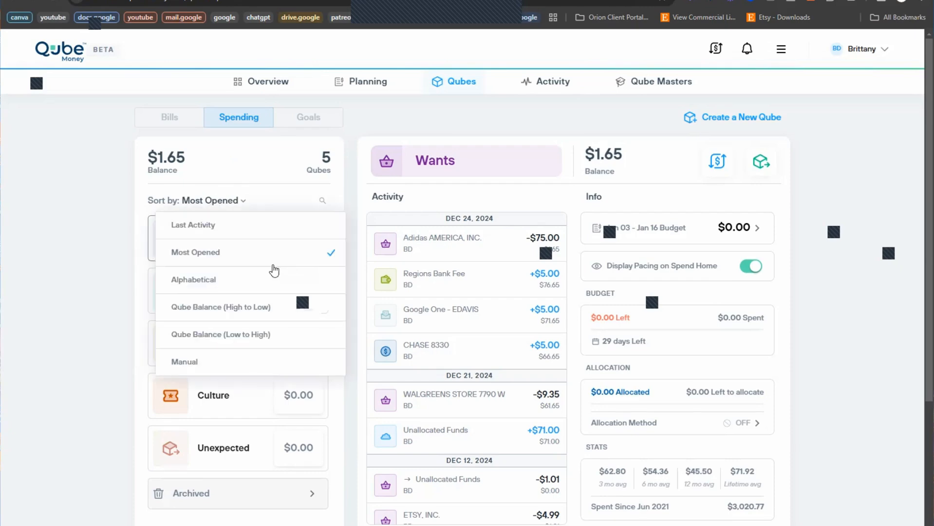
{"action": "left_click", "coordinate": [216, 285]}
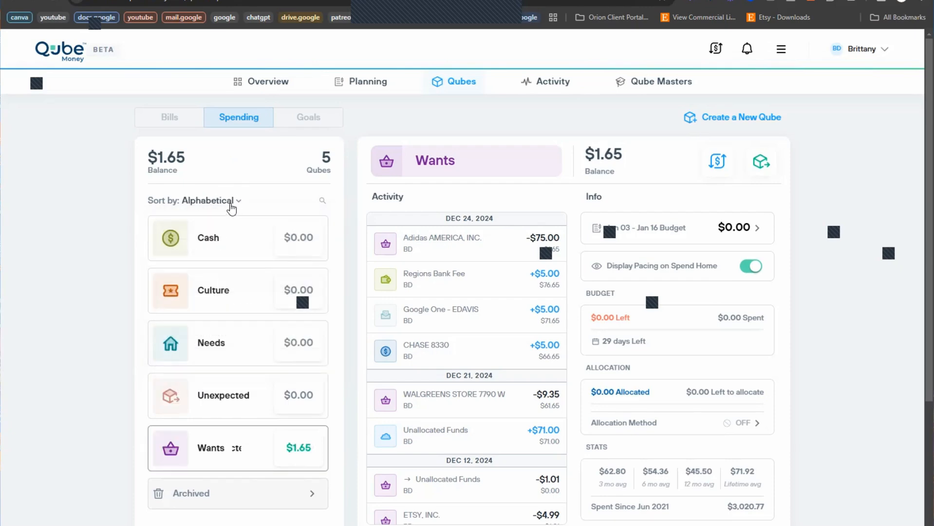
{"action": "left_click", "coordinate": [231, 208]}
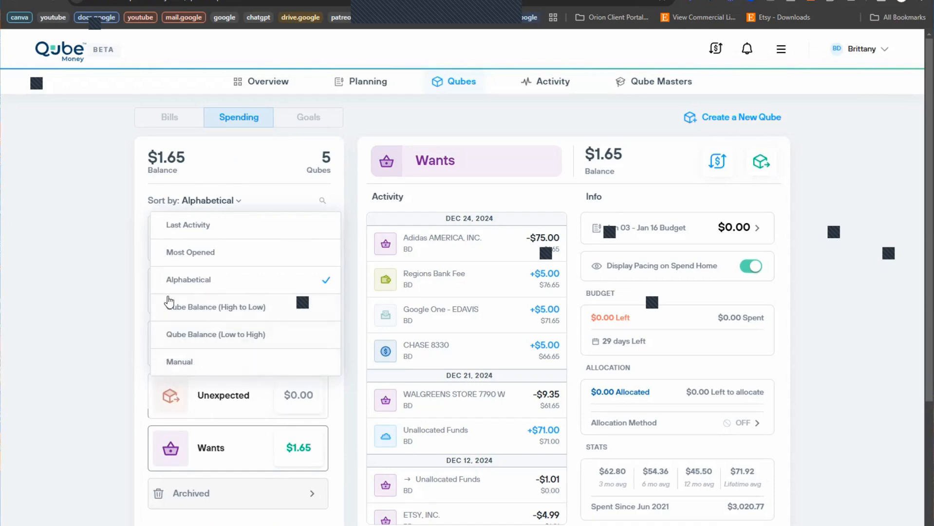
{"action": "left_click", "coordinate": [70, 274]}
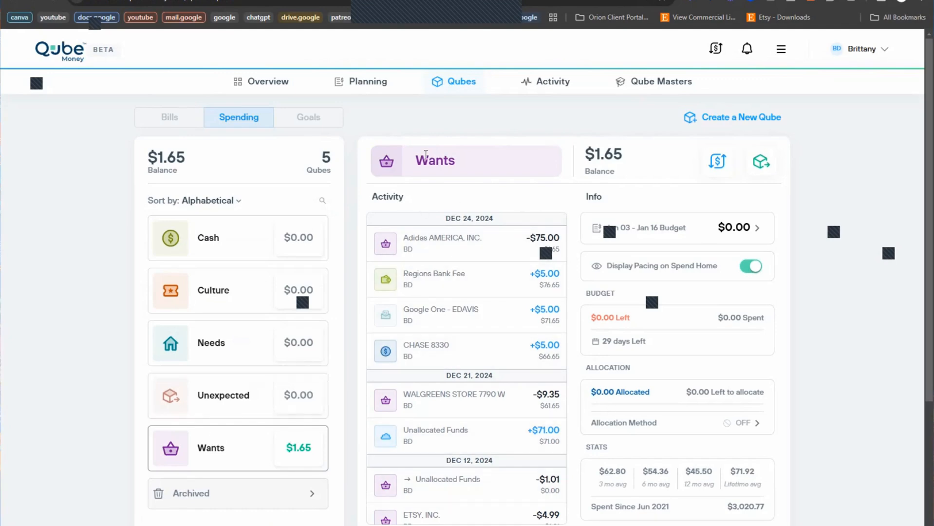
Step: Browse the Unexpected, Needs, Culture and Wants qubes, ending on Cash's $24.13 Jan 03–Jan 16 budget
{"action": "left_click", "coordinate": [239, 394]}
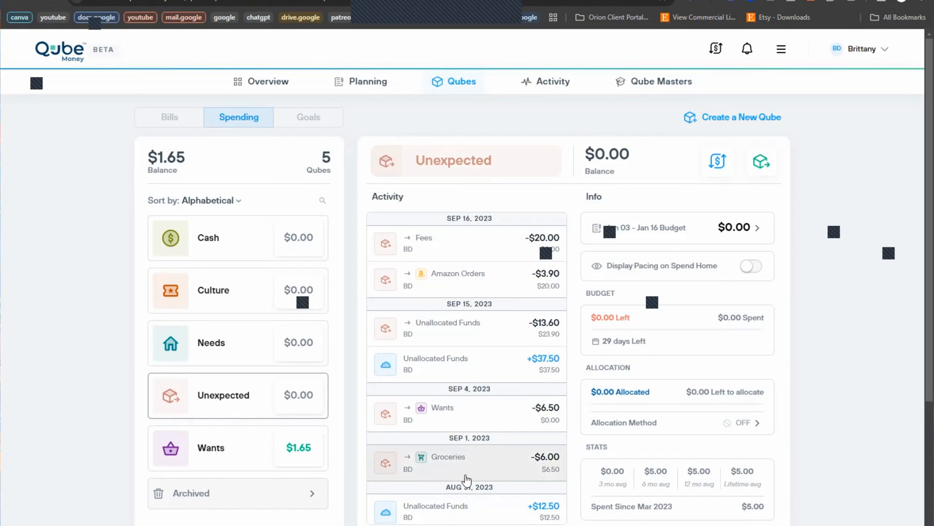
{"action": "left_click", "coordinate": [235, 342]}
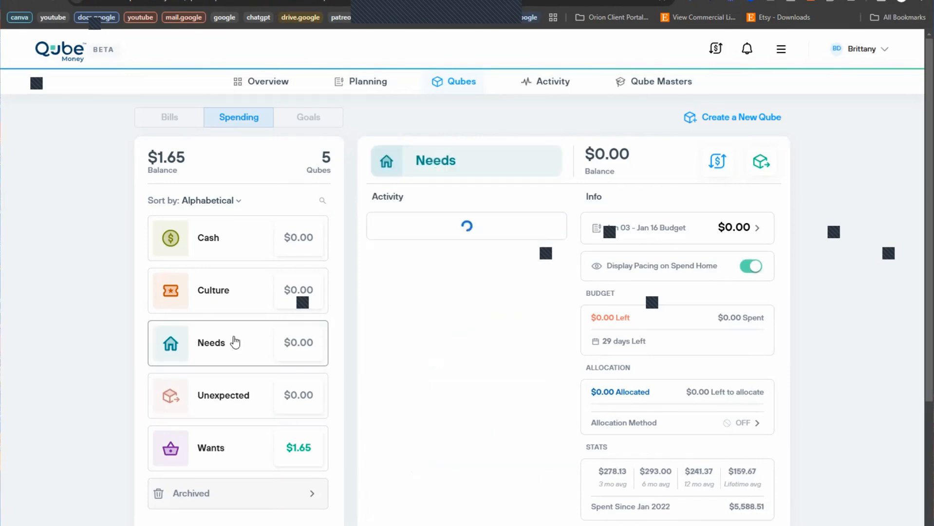
{"action": "left_click", "coordinate": [240, 293]}
{"action": "left_click", "coordinate": [238, 243]}
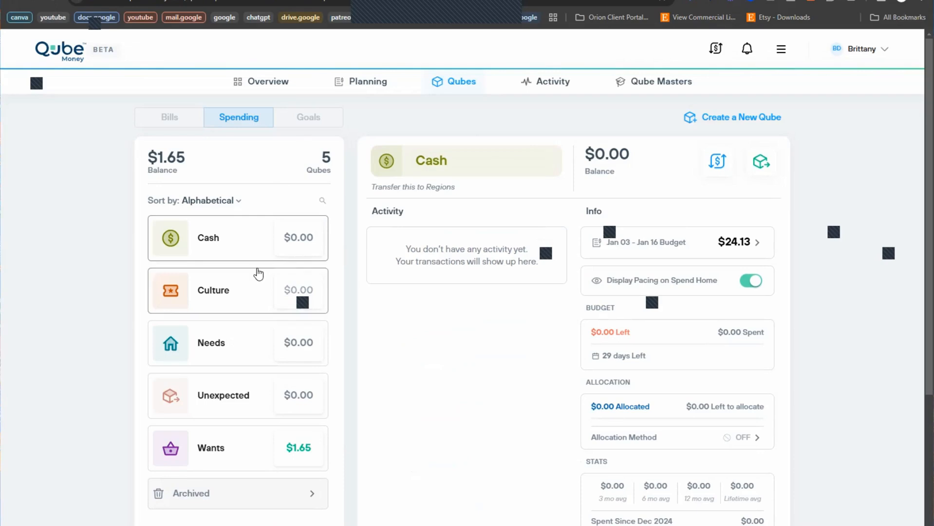
{"action": "left_click_drag", "start_coordinate": [370, 187], "coordinate": [604, 200]}
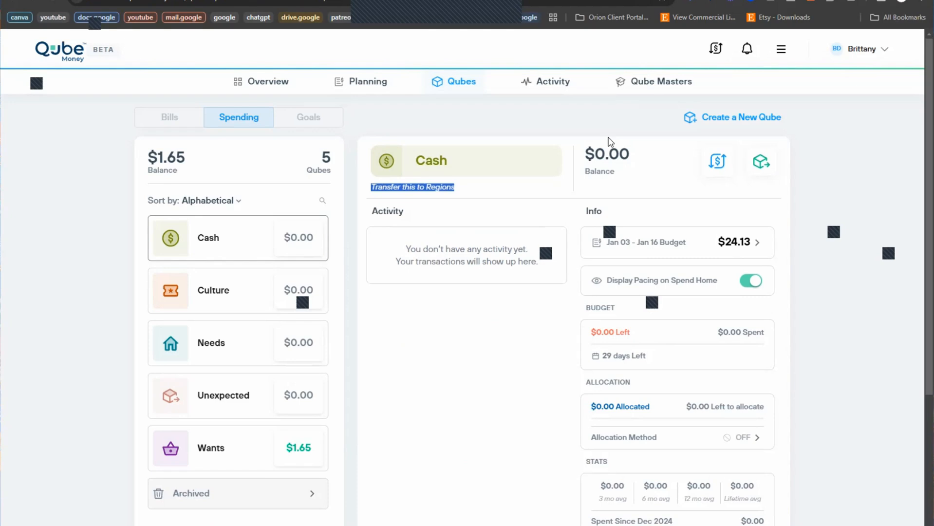
{"action": "left_click", "coordinate": [297, 428]}
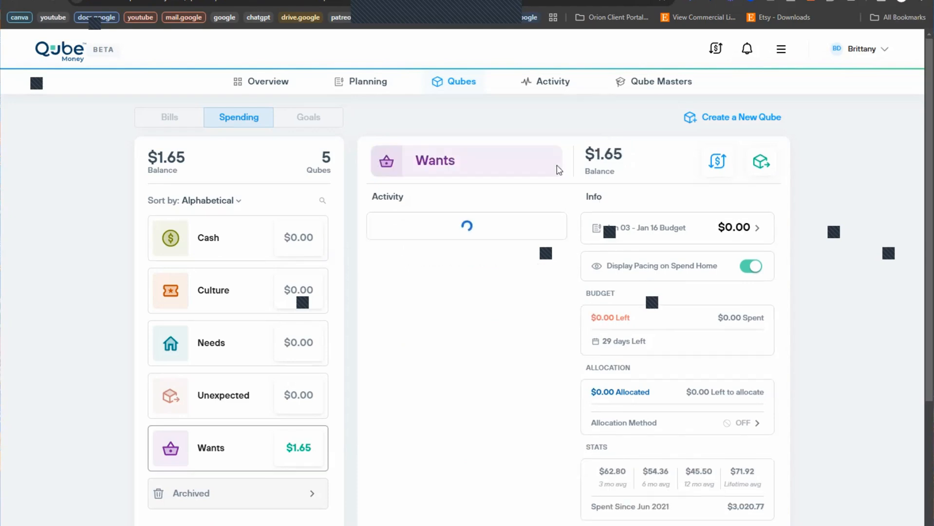
{"action": "left_click", "coordinate": [242, 226]}
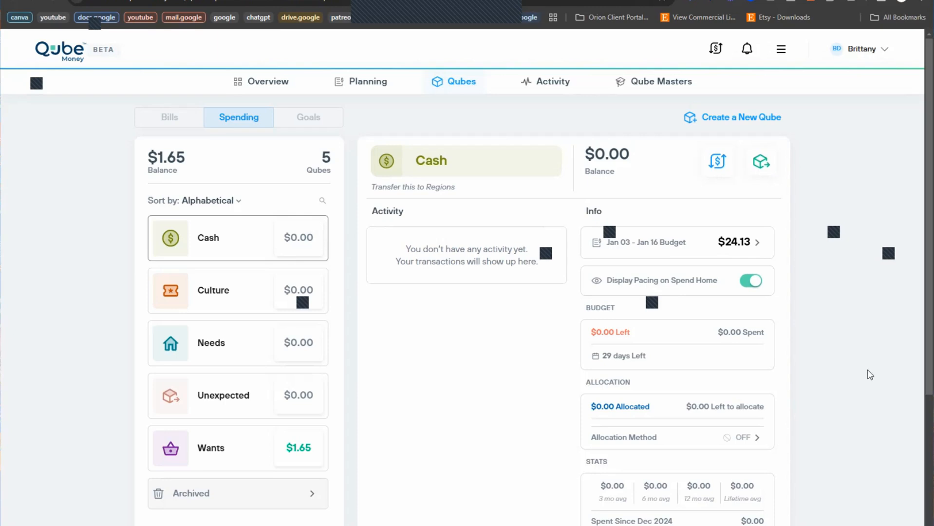
Step: Select the Wants qube and highlight its $3,020.77 Spent Since Jun 2021 figure
{"action": "scroll", "coordinate": [637, 495], "scroll_direction": "down", "scroll_amount": 1}
{"action": "scroll", "coordinate": [637, 495], "scroll_direction": "down", "scroll_amount": 2}
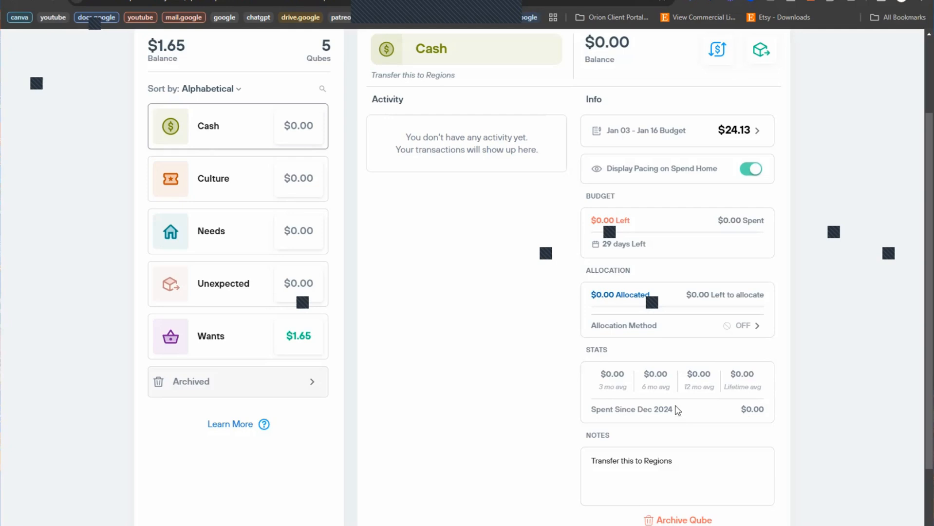
{"action": "left_click", "coordinate": [244, 336]}
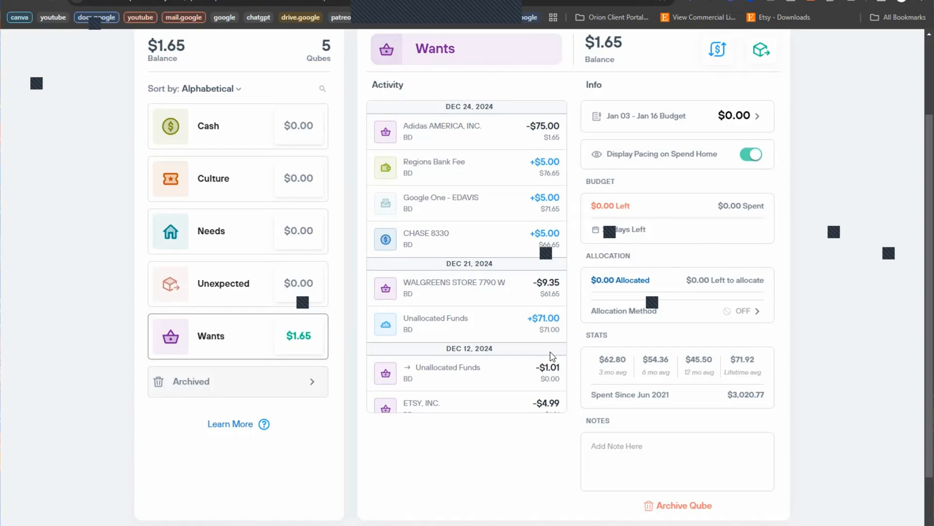
{"action": "left_click_drag", "start_coordinate": [590, 396], "coordinate": [690, 404]}
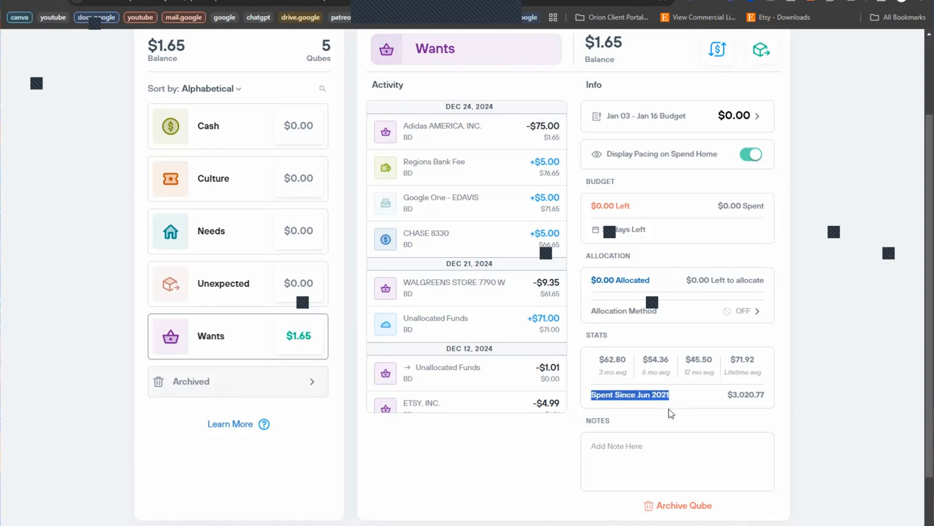
{"action": "left_click_drag", "start_coordinate": [726, 394], "coordinate": [818, 388]}
{"action": "left_click", "coordinate": [744, 399]}
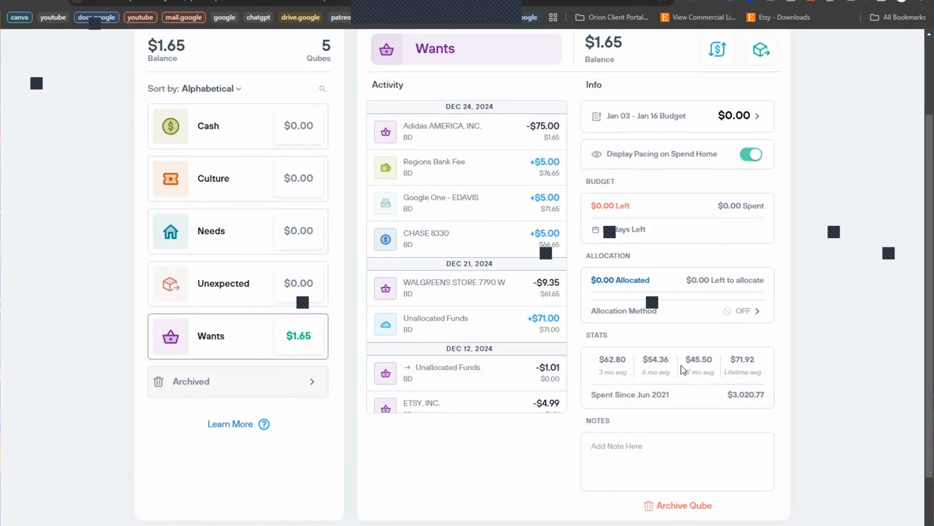
{"action": "scroll", "coordinate": [307, 317], "scroll_direction": "up", "scroll_amount": 3}
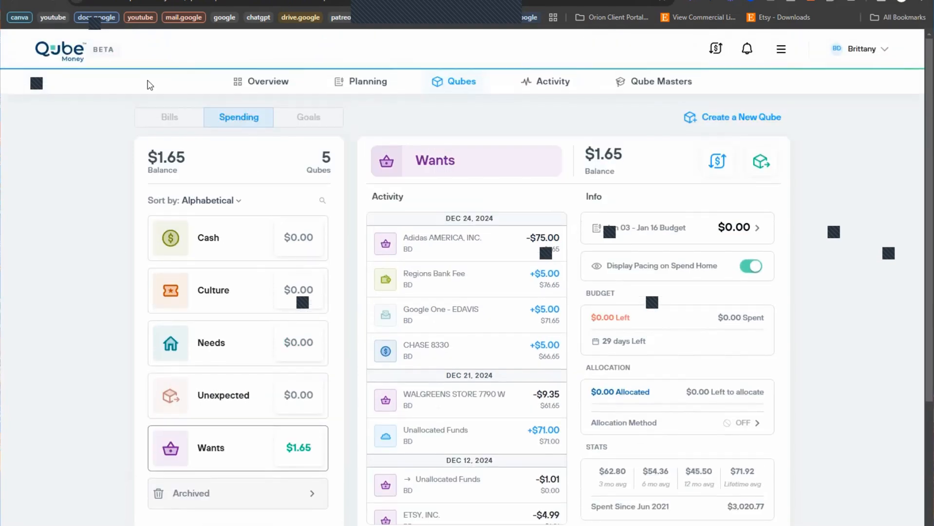
Step: Switch to the Bills tab, showing 44 bill qubes totaling $85.15 with LIVELY open
{"action": "left_click", "coordinate": [158, 123]}
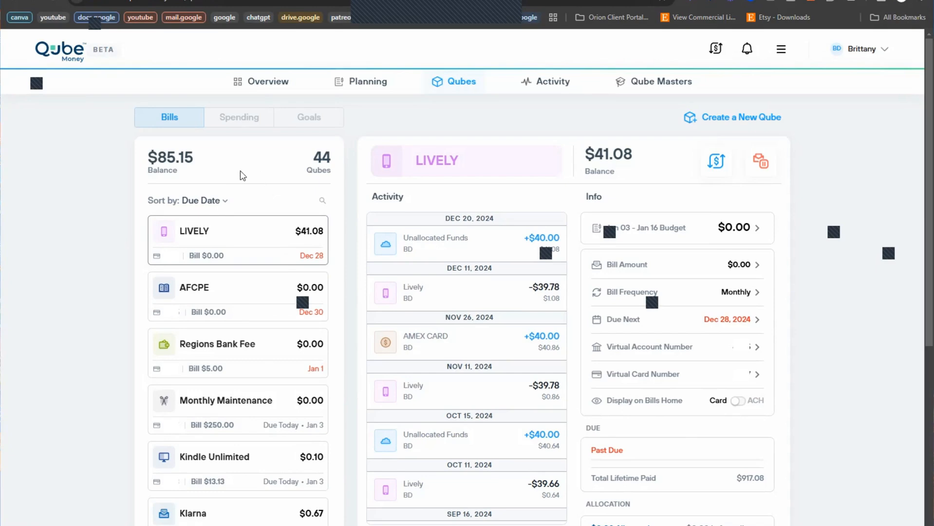
{"action": "left_click", "coordinate": [246, 236]}
Step: Keep the bills list sorted by due date, with LIVELY first at $41.08
{"action": "left_click", "coordinate": [219, 202]}
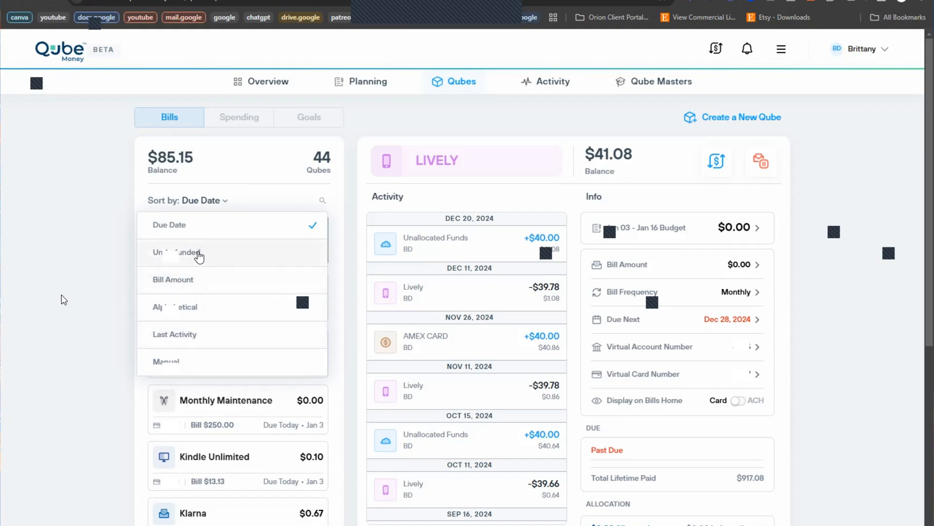
{"action": "left_click", "coordinate": [93, 220]}
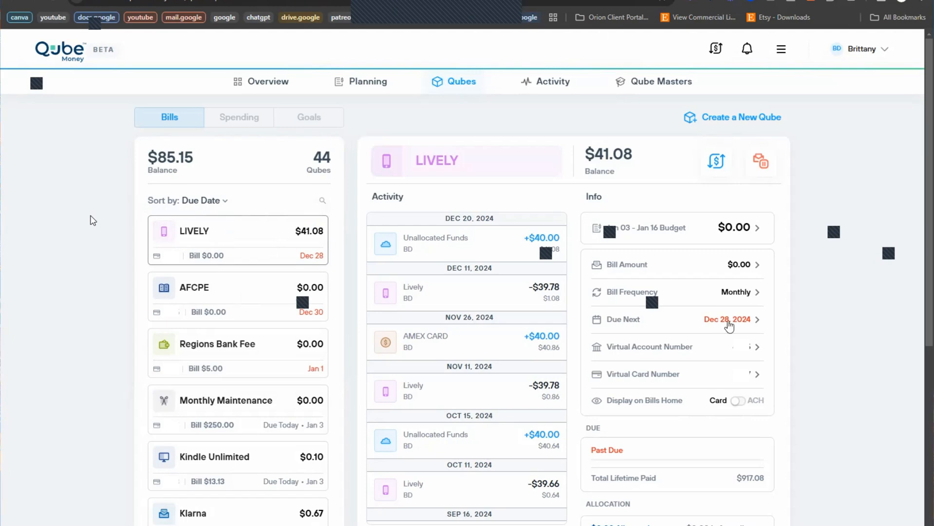
Step: Change LIVELY's next due date to Jan 10, 2025 and save it
{"action": "left_click", "coordinate": [710, 320]}
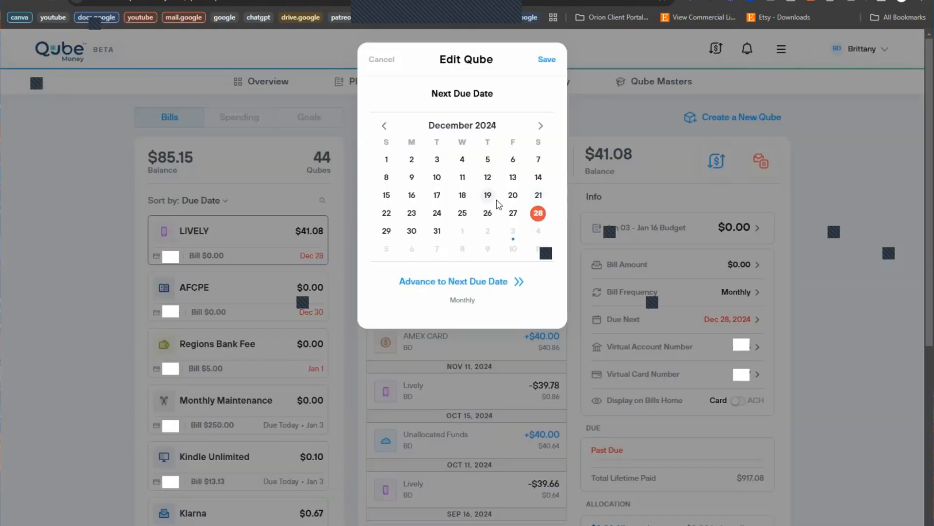
{"action": "left_click", "coordinate": [539, 127]}
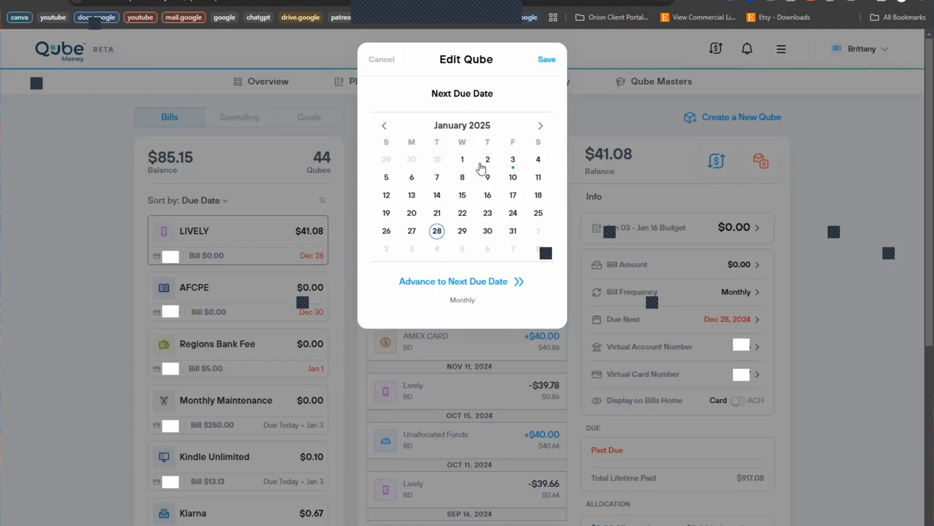
{"action": "left_click", "coordinate": [513, 178]}
{"action": "left_click", "coordinate": [549, 60]}
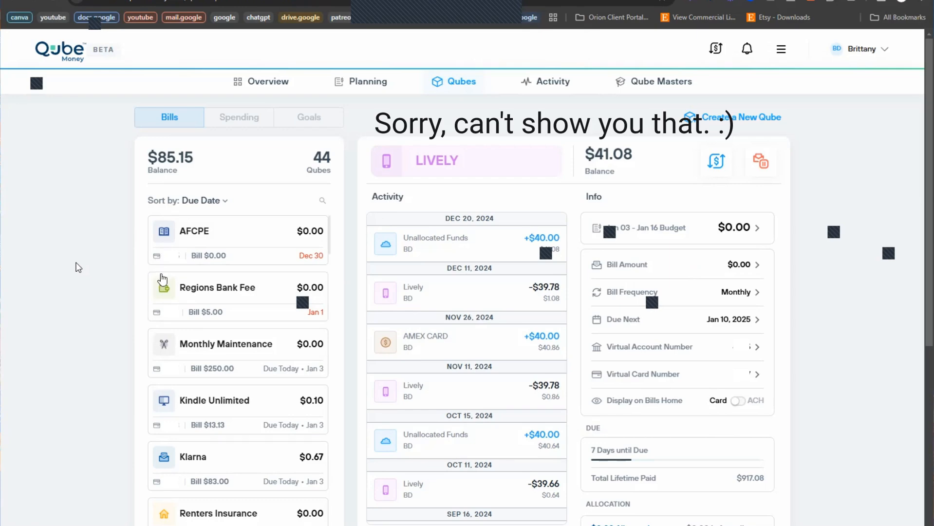
Step: Scroll the Bills list, then open Planning for Jan 03 – Jan 16, $1,927.02 budgeted
{"action": "scroll", "coordinate": [162, 279], "scroll_direction": "down", "scroll_amount": 2}
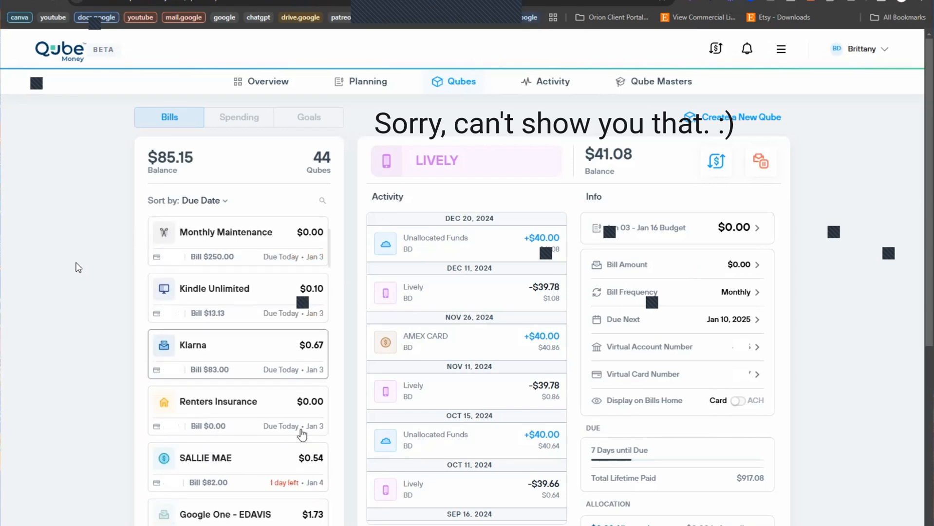
{"action": "scroll", "coordinate": [196, 363], "scroll_direction": "up", "scroll_amount": 2}
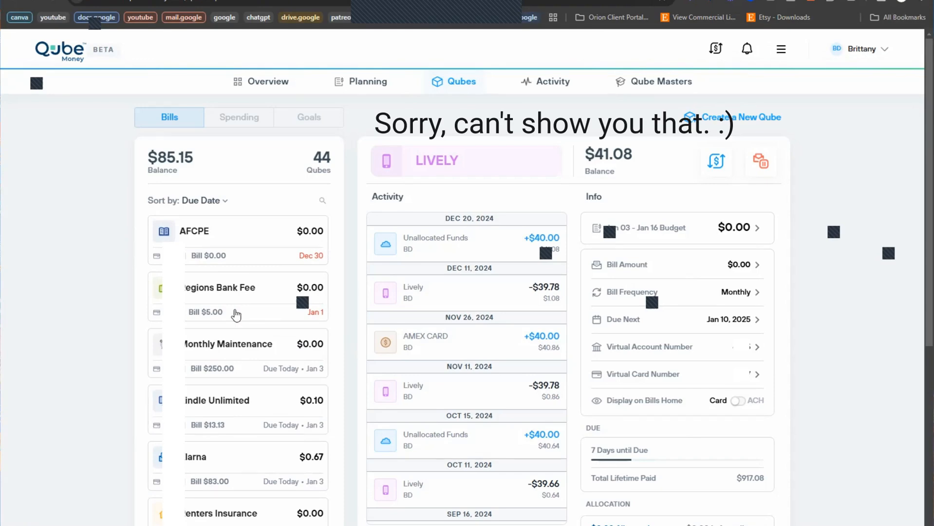
{"action": "scroll", "coordinate": [238, 292], "scroll_direction": "down", "scroll_amount": 10}
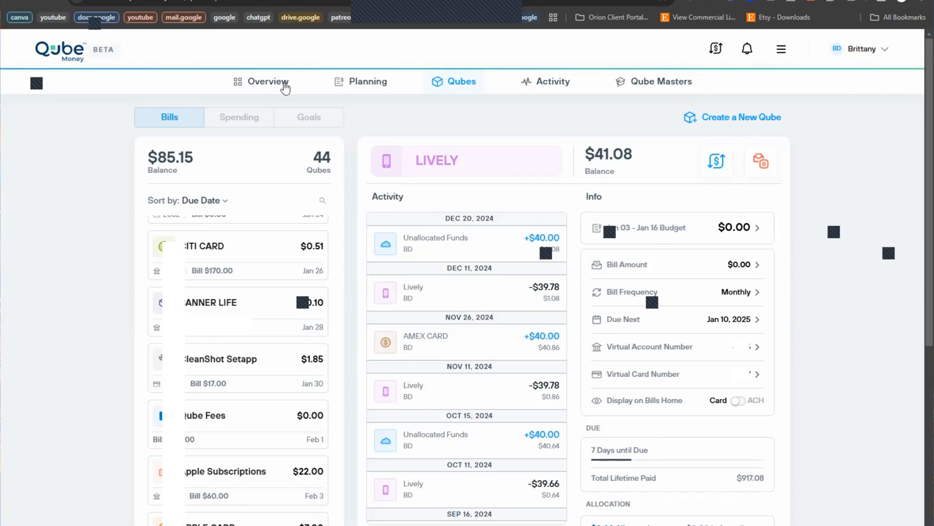
{"action": "left_click", "coordinate": [368, 82]}
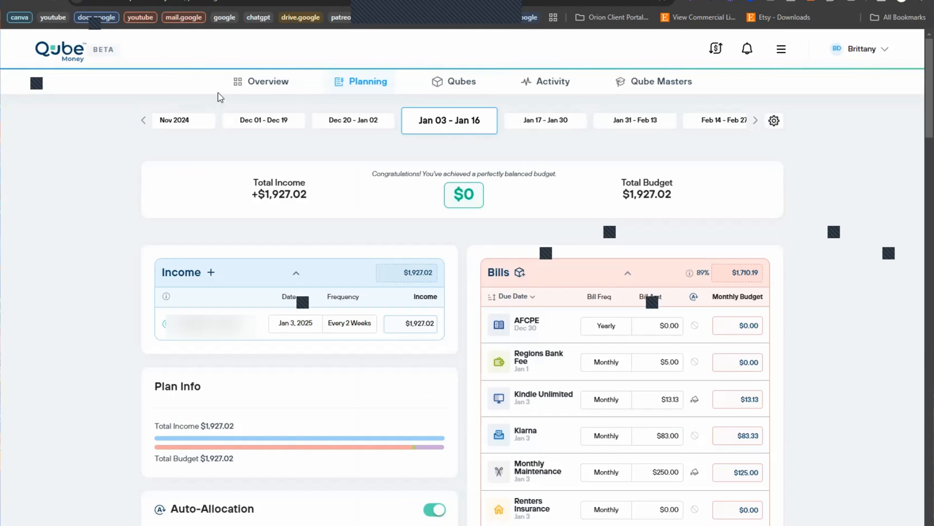
Step: Open the Budget Period settings, currently every two weeks starting on Fridays
{"action": "left_click", "coordinate": [774, 122]}
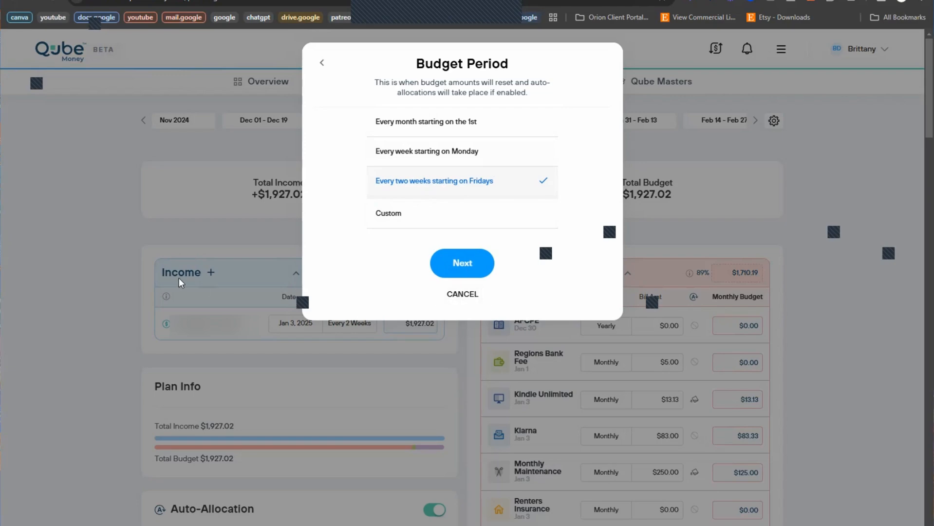
Step: Cancel the Budget Period dialog, leaving the period unchanged
{"action": "left_click", "coordinate": [469, 295]}
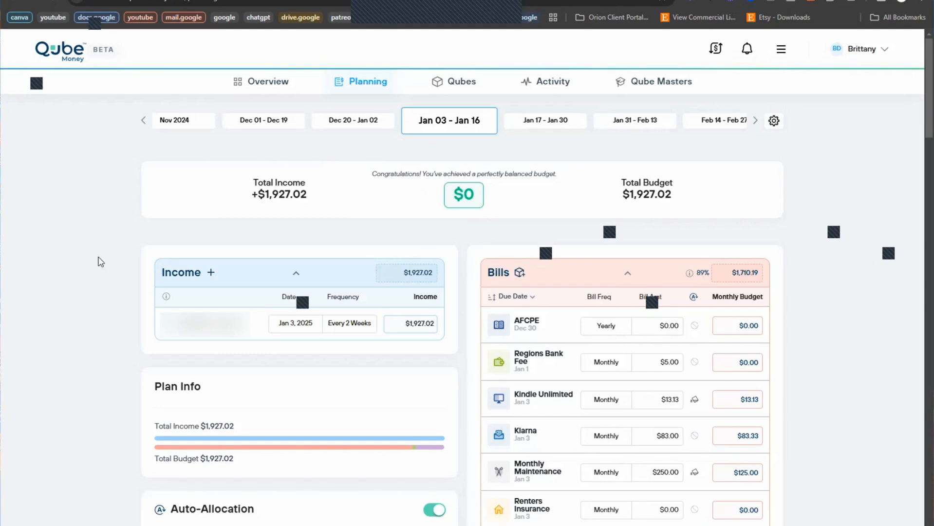
{"action": "left_click", "coordinate": [211, 275]}
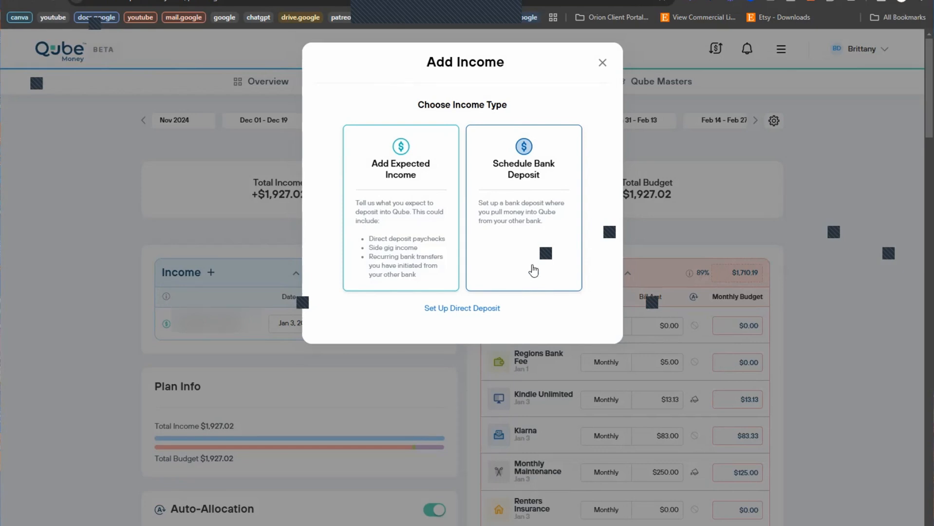
{"action": "left_click", "coordinate": [603, 63]}
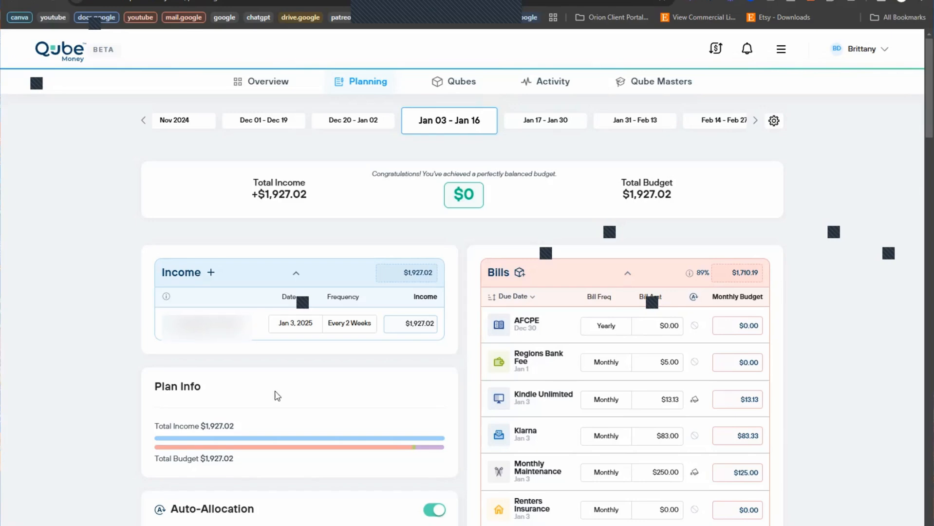
Step: Scroll through the plan's qube list to review its amounts and Auto-Allocation details
{"action": "scroll", "coordinate": [315, 396], "scroll_direction": "down", "scroll_amount": 2}
{"action": "scroll", "coordinate": [314, 395], "scroll_direction": "up", "scroll_amount": 2}
{"action": "scroll", "coordinate": [307, 408], "scroll_direction": "down", "scroll_amount": 1}
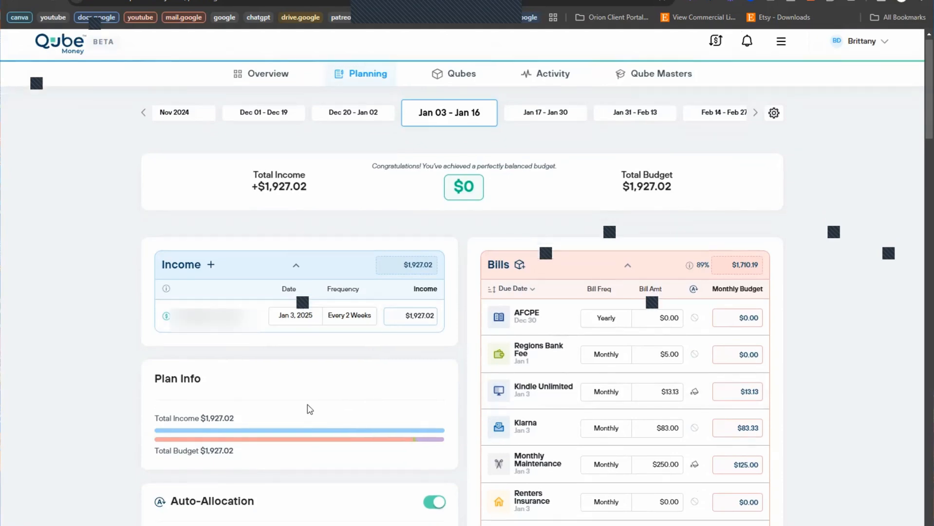
{"action": "scroll", "coordinate": [292, 375], "scroll_direction": "down", "scroll_amount": 2}
{"action": "scroll", "coordinate": [293, 374], "scroll_direction": "up", "scroll_amount": 1}
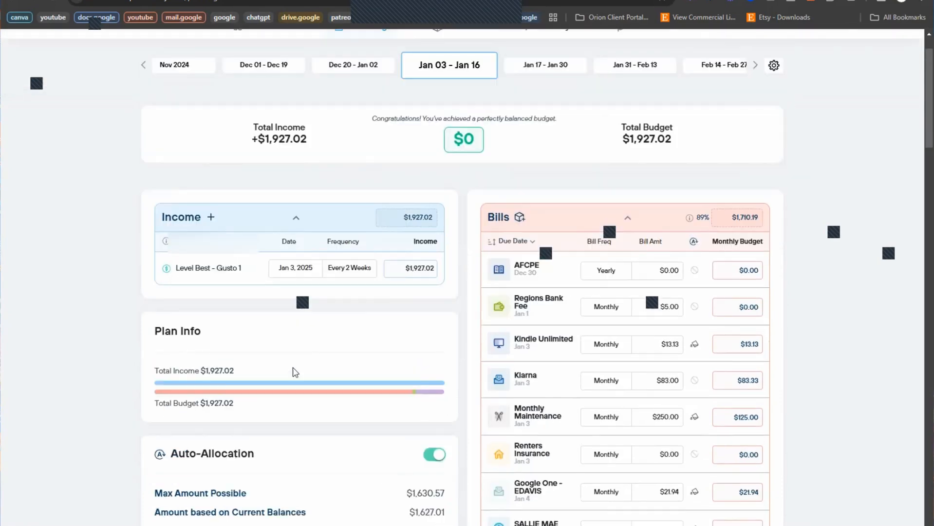
{"action": "scroll", "coordinate": [295, 372], "scroll_direction": "up", "scroll_amount": 1}
{"action": "scroll", "coordinate": [295, 372], "scroll_direction": "down", "scroll_amount": 5}
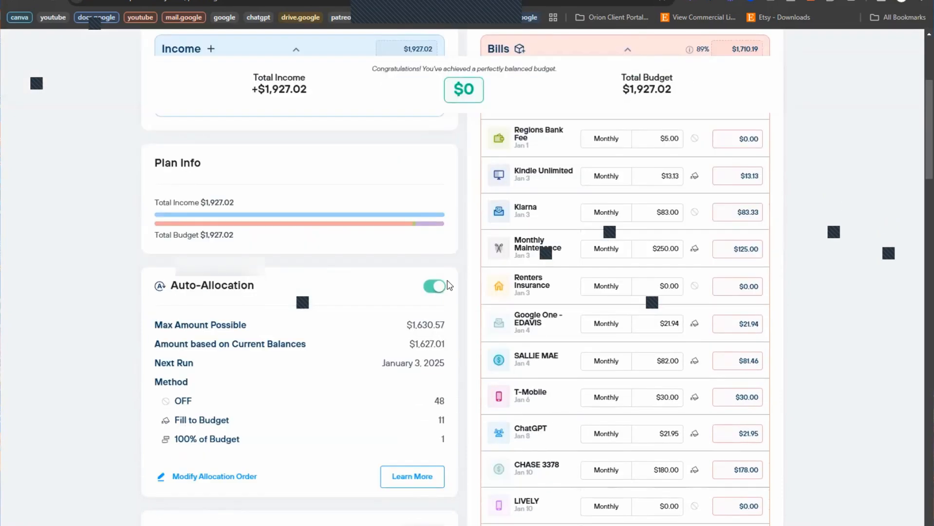
{"action": "scroll", "coordinate": [292, 389], "scroll_direction": "up", "scroll_amount": 2}
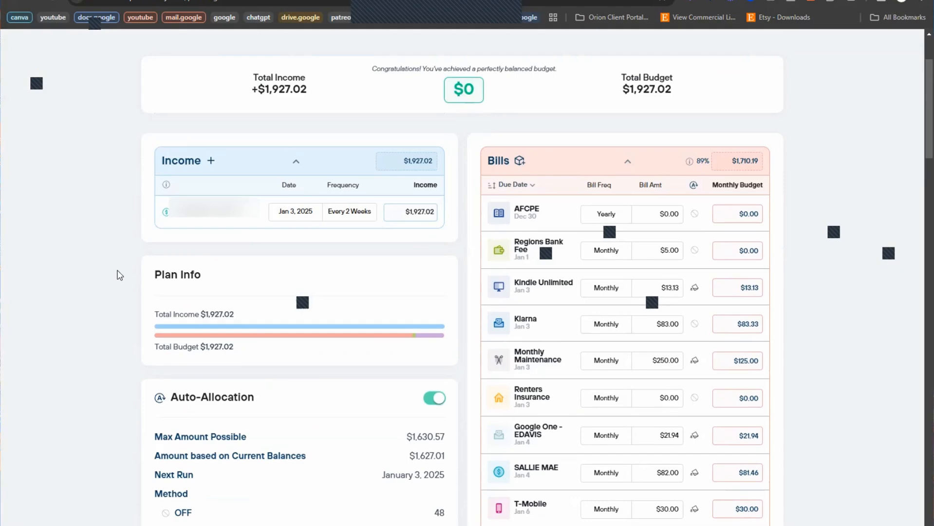
{"action": "scroll", "coordinate": [146, 299], "scroll_direction": "up", "scroll_amount": 2}
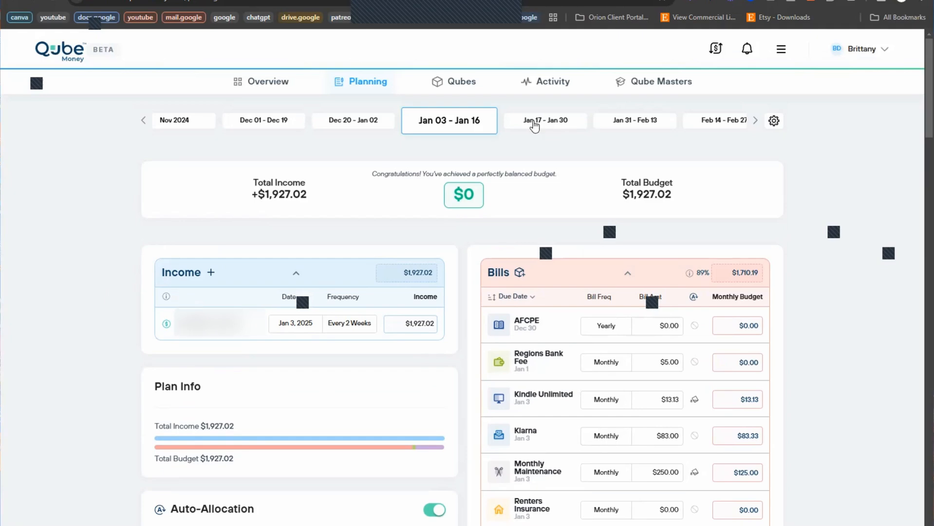
{"action": "scroll", "coordinate": [329, 370], "scroll_direction": "down", "scroll_amount": 2}
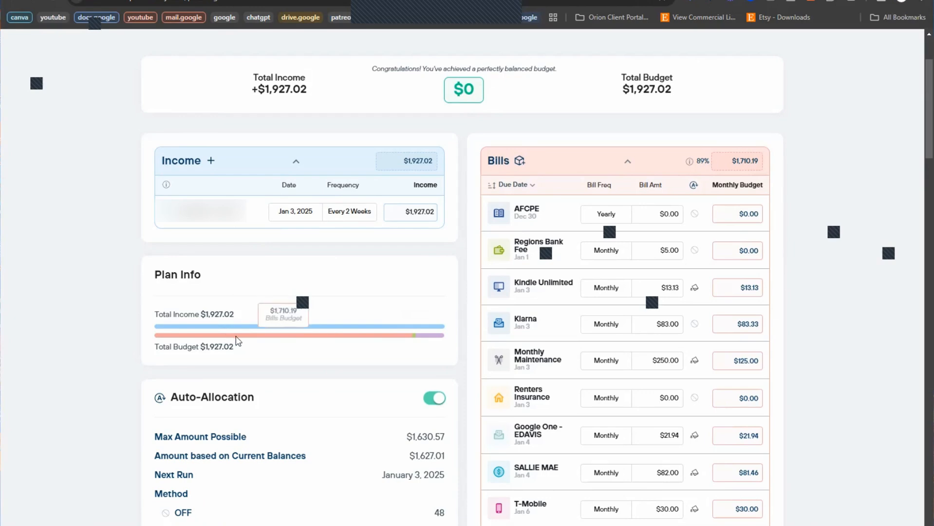
{"action": "mouse_move", "coordinate": [415, 339]}
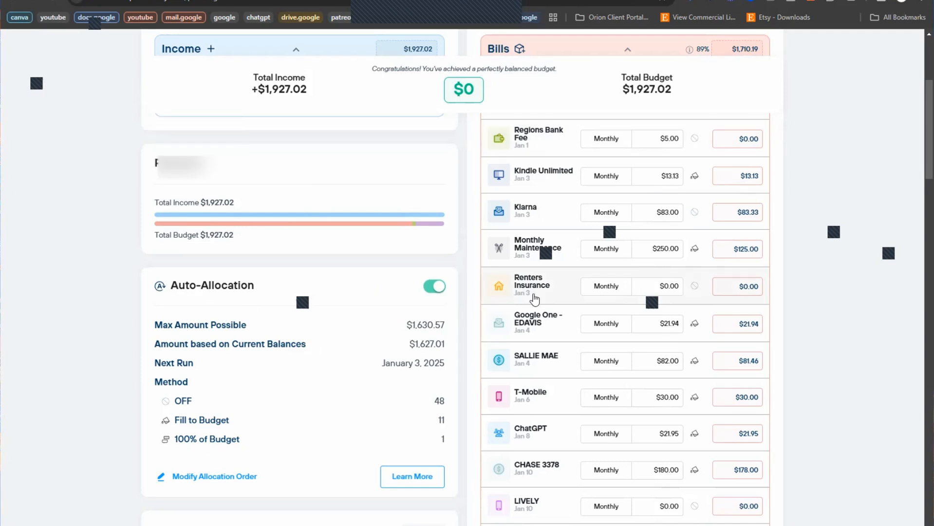
{"action": "scroll", "coordinate": [317, 153], "scroll_direction": "up", "scroll_amount": 1}
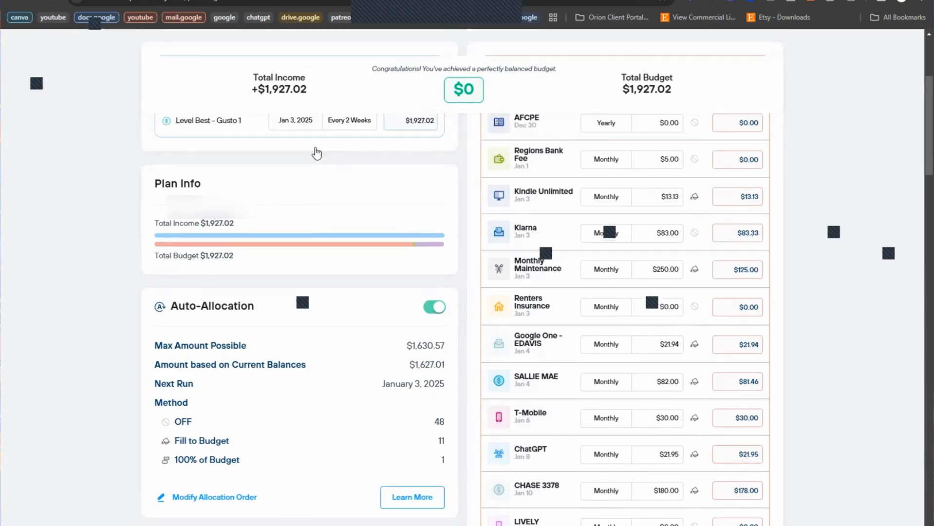
{"action": "scroll", "coordinate": [317, 153], "scroll_direction": "up", "scroll_amount": 2}
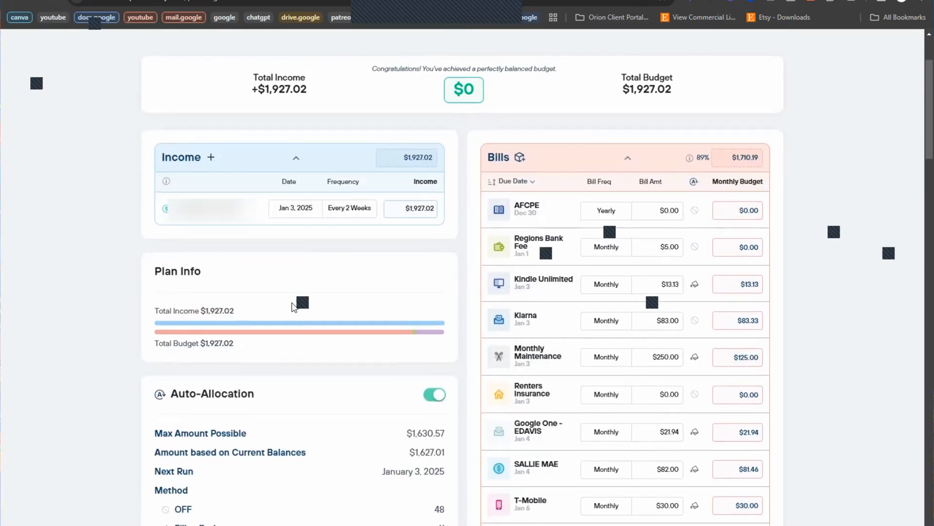
{"action": "scroll", "coordinate": [293, 307], "scroll_direction": "down", "scroll_amount": 1}
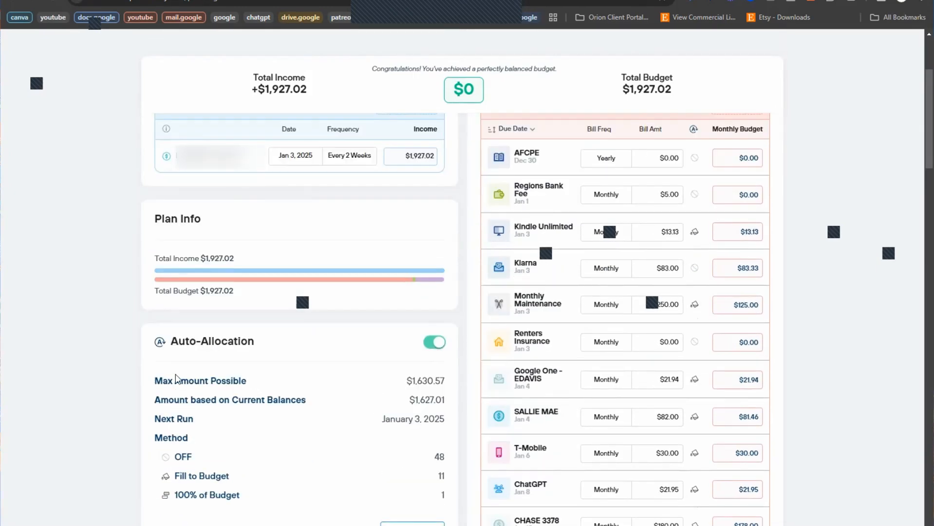
{"action": "left_click_drag", "start_coordinate": [162, 380], "coordinate": [253, 380]}
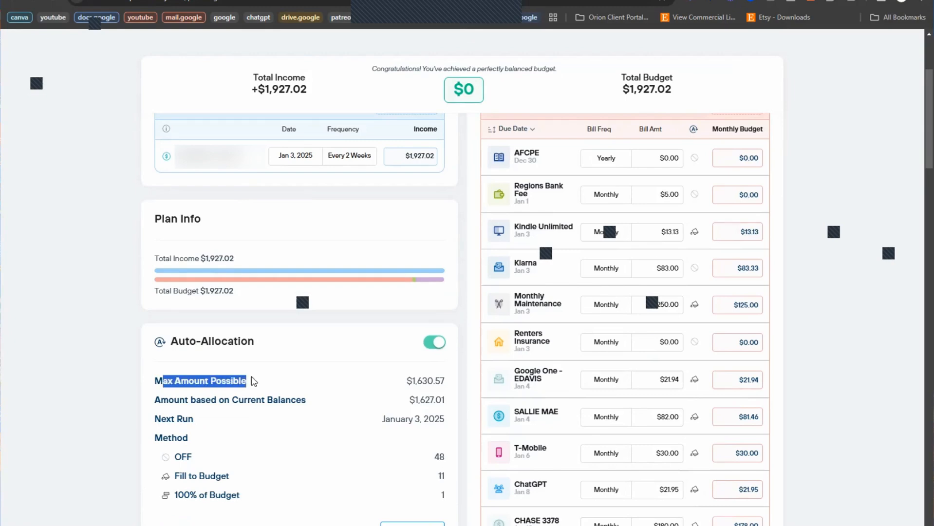
{"action": "left_click", "coordinate": [423, 379]}
{"action": "double_click", "coordinate": [405, 384]}
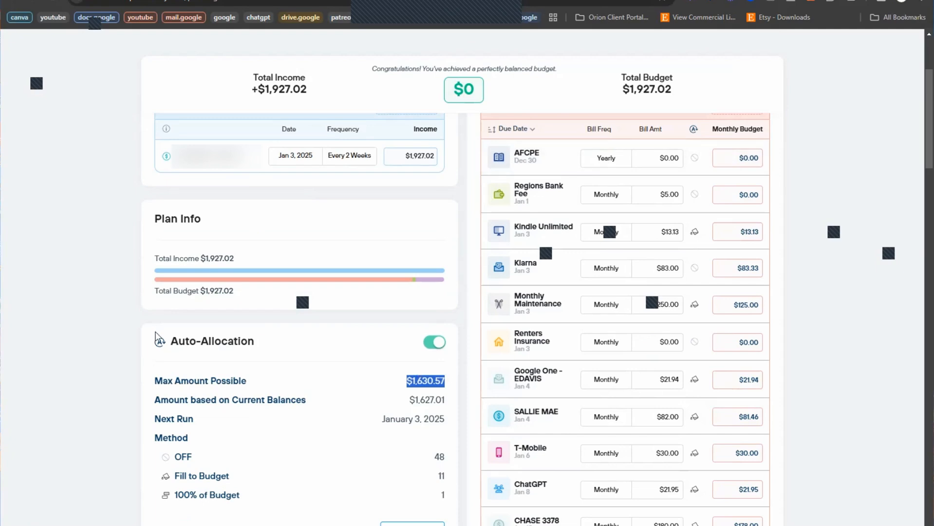
{"action": "left_click_drag", "start_coordinate": [384, 419], "coordinate": [457, 426]}
{"action": "left_click_drag", "start_coordinate": [382, 419], "coordinate": [445, 422]}
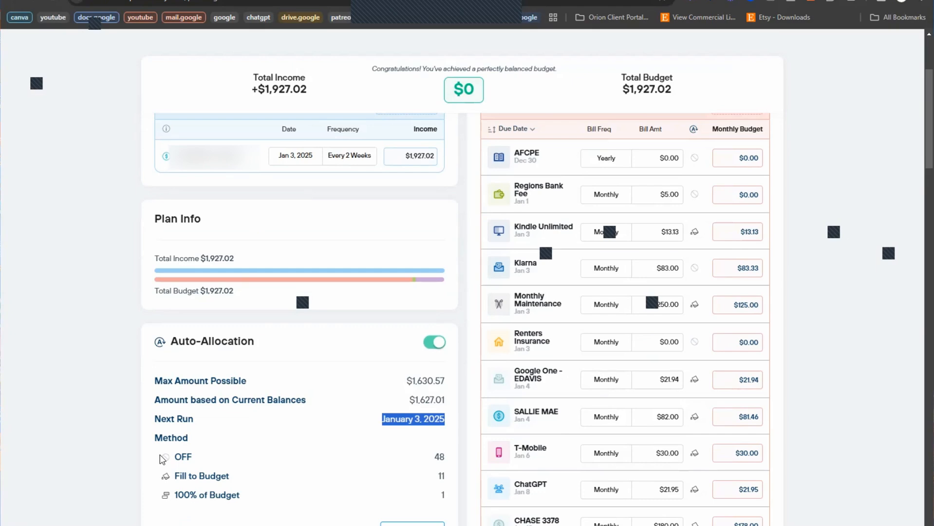
{"action": "scroll", "coordinate": [163, 459], "scroll_direction": "up", "scroll_amount": 4}
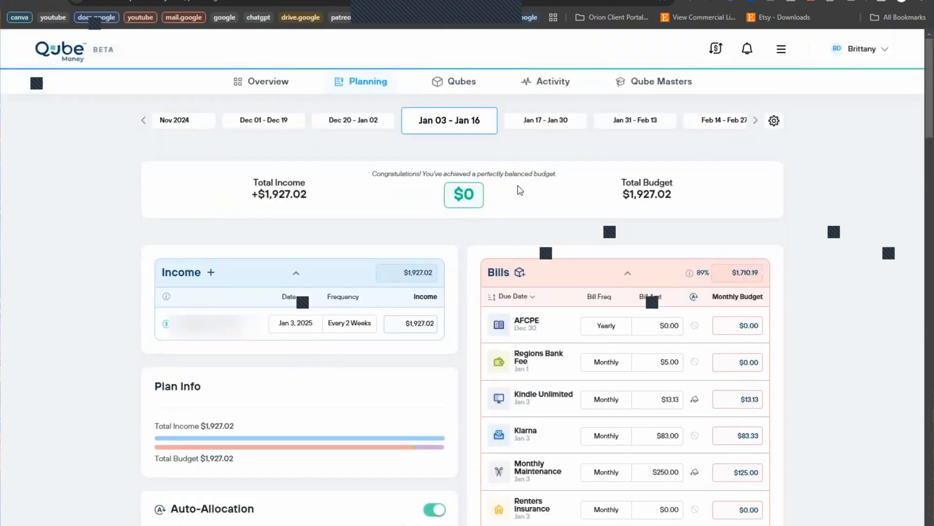
Step: Switch to the Jan 17 – Jan 30 plan and look through its bills, spending and goals
{"action": "left_click", "coordinate": [562, 128]}
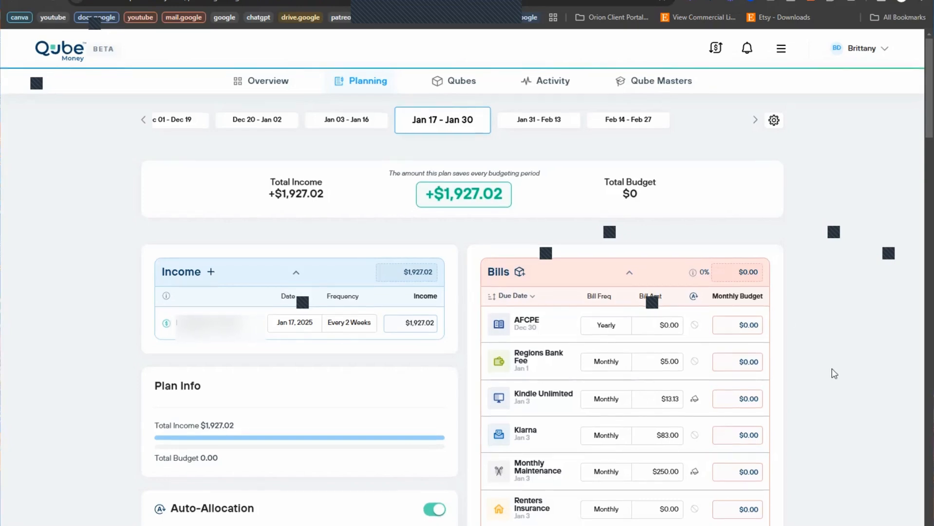
{"action": "scroll", "coordinate": [808, 361], "scroll_direction": "down", "scroll_amount": 8}
{"action": "scroll", "coordinate": [808, 361], "scroll_direction": "down", "scroll_amount": 10}
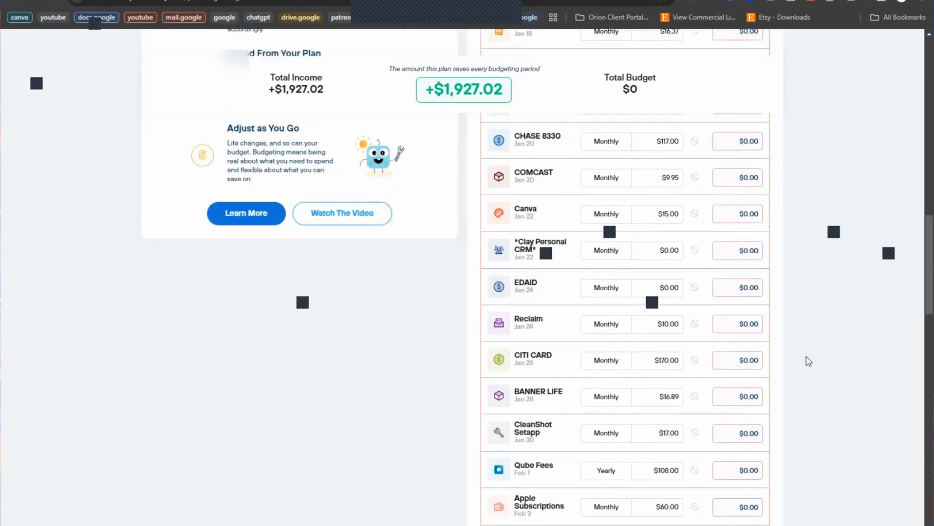
{"action": "scroll", "coordinate": [806, 360], "scroll_direction": "down", "scroll_amount": 1}
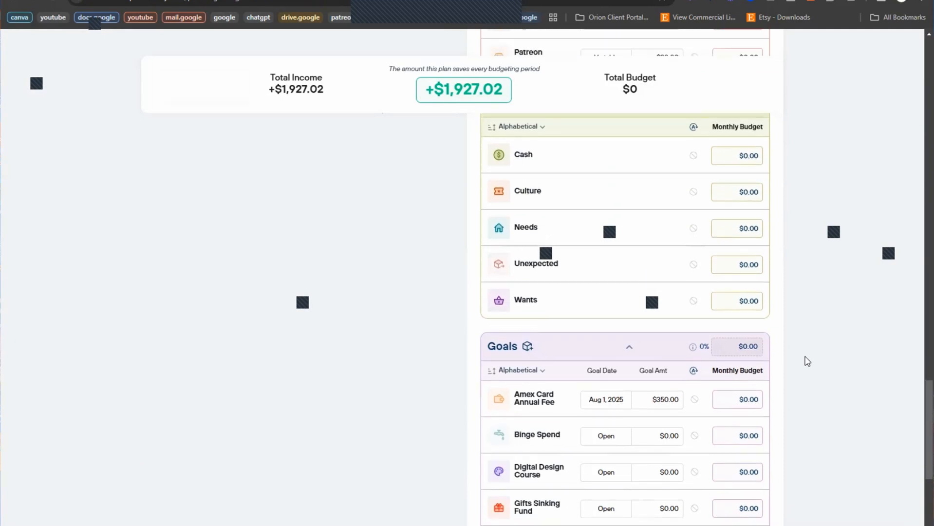
{"action": "scroll", "coordinate": [828, 369], "scroll_direction": "down", "scroll_amount": 2}
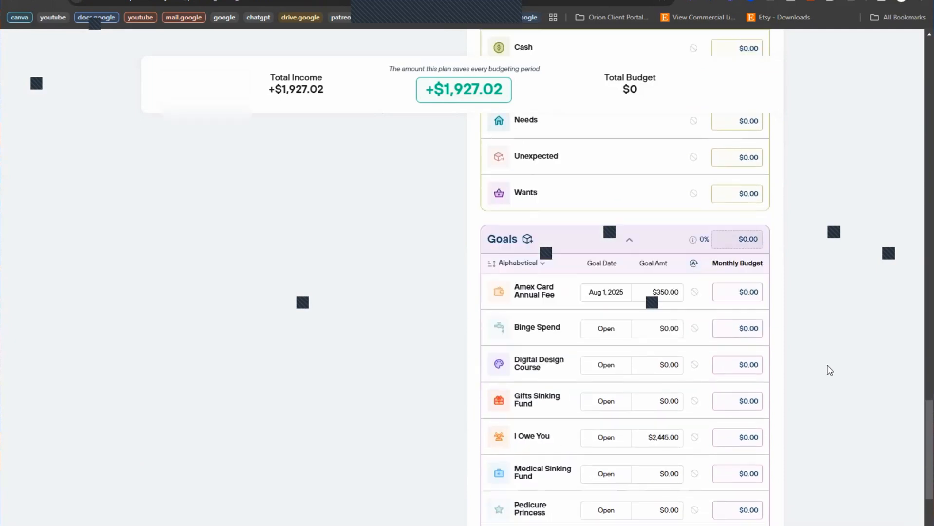
{"action": "scroll", "coordinate": [829, 370], "scroll_direction": "down", "scroll_amount": 2}
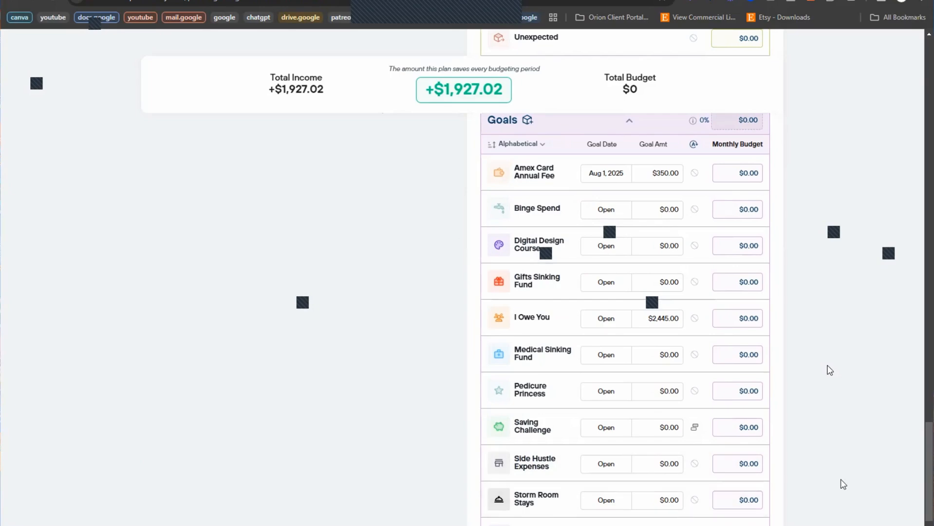
{"action": "scroll", "coordinate": [842, 485], "scroll_direction": "up", "scroll_amount": 15}
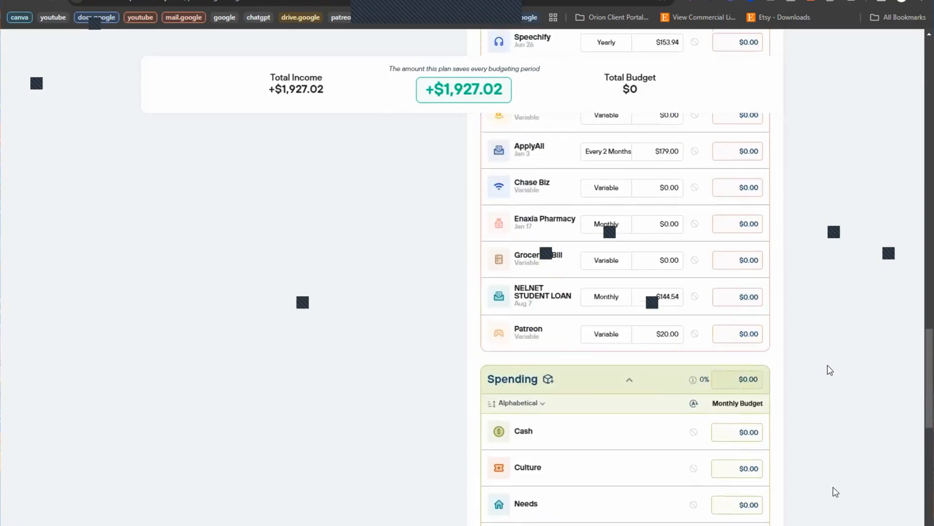
{"action": "scroll", "coordinate": [559, 318], "scroll_direction": "up", "scroll_amount": 8}
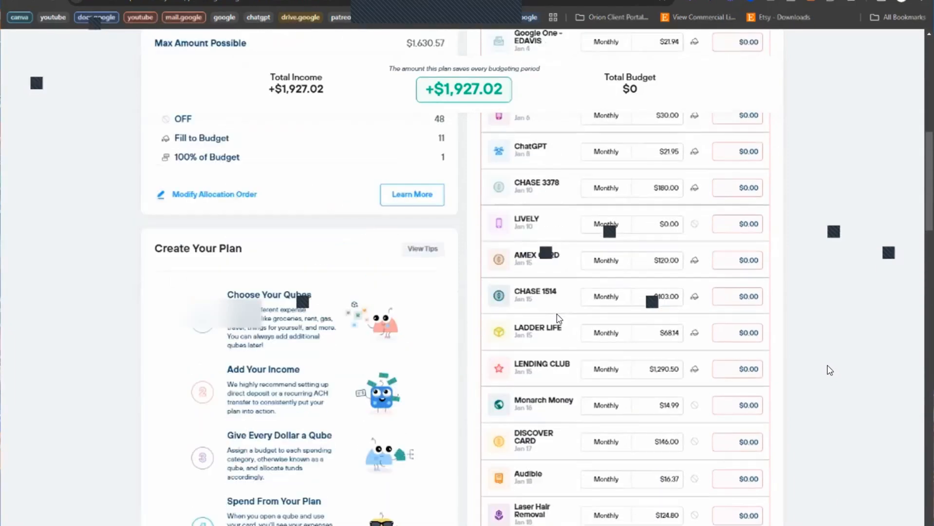
{"action": "scroll", "coordinate": [559, 318], "scroll_direction": "up", "scroll_amount": 10}
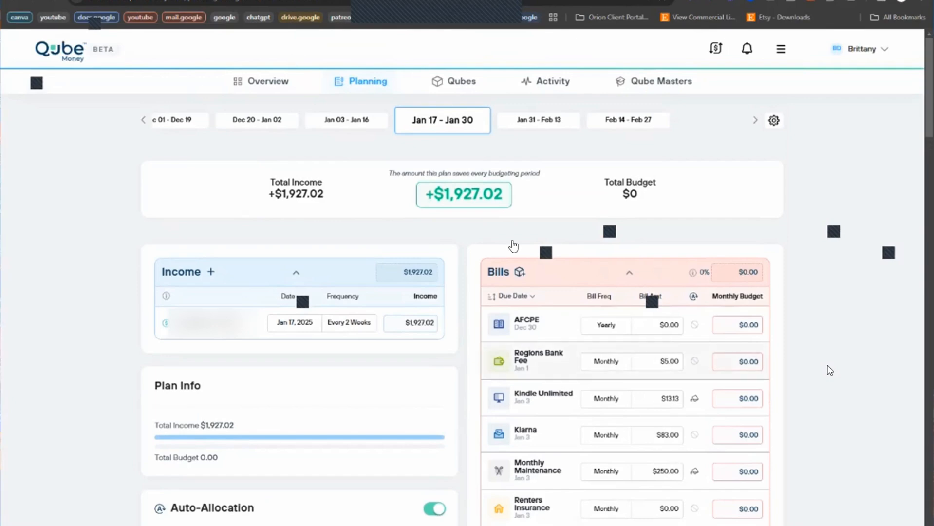
{"action": "scroll", "coordinate": [365, 204], "scroll_direction": "down", "scroll_amount": 1}
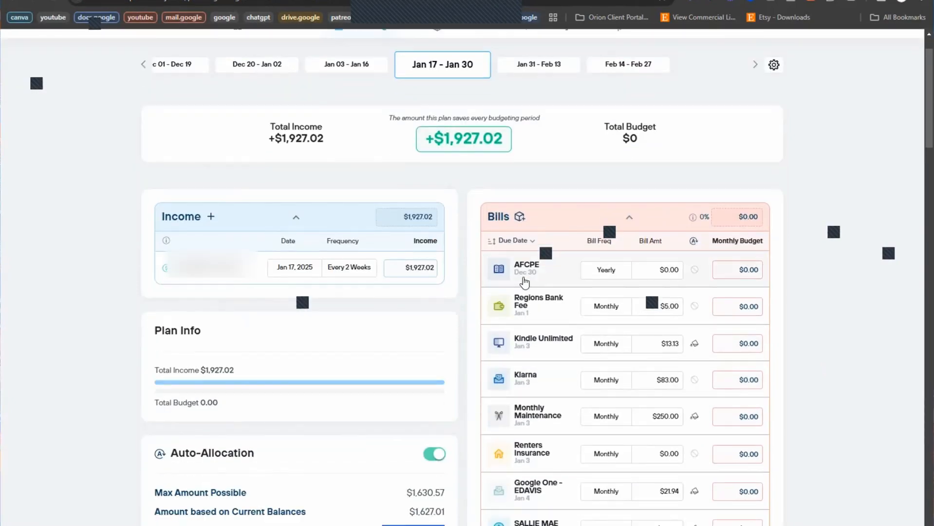
{"action": "scroll", "coordinate": [523, 404], "scroll_direction": "down", "scroll_amount": 1}
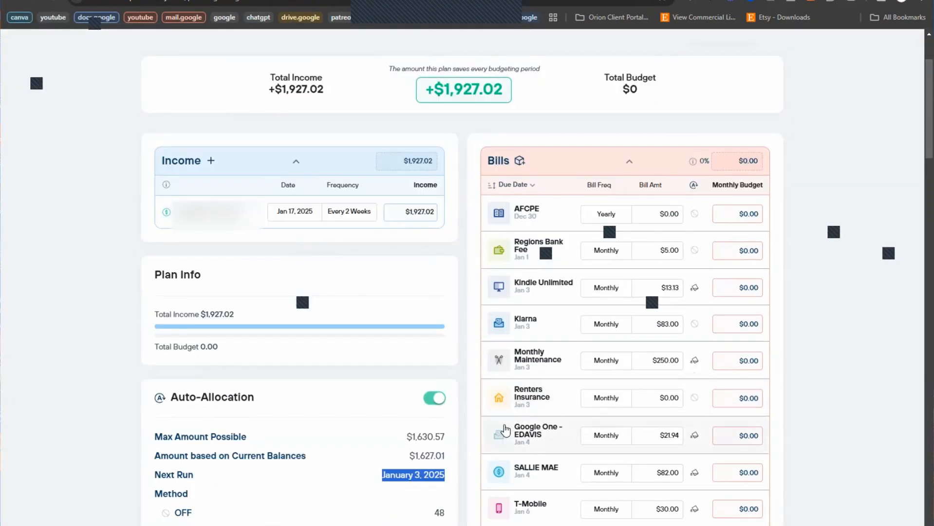
{"action": "scroll", "coordinate": [535, 481], "scroll_direction": "down", "scroll_amount": 6}
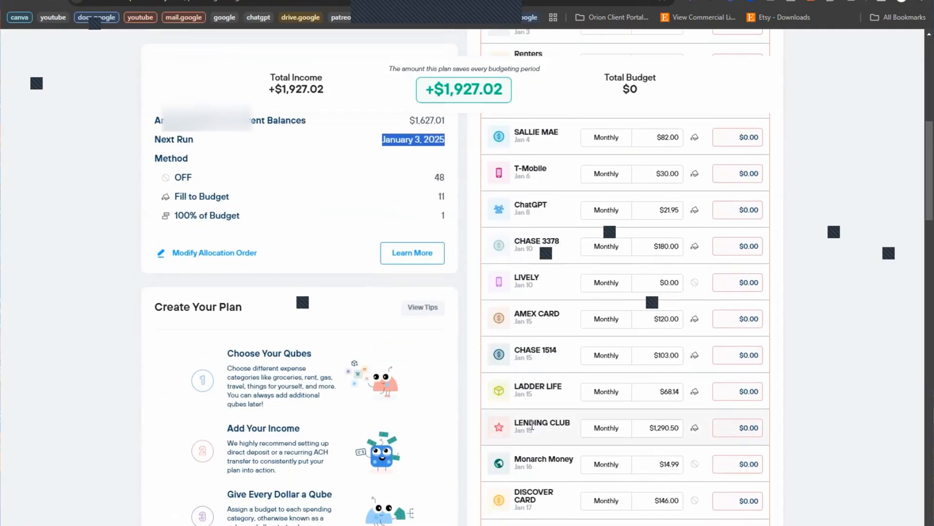
{"action": "scroll", "coordinate": [461, 193], "scroll_direction": "up", "scroll_amount": 8}
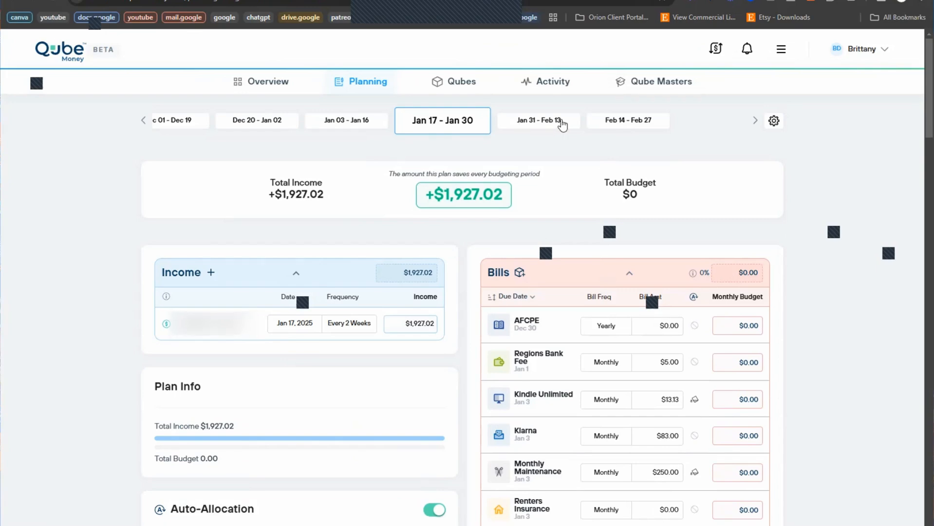
{"action": "scroll", "coordinate": [845, 327], "scroll_direction": "down", "scroll_amount": 5}
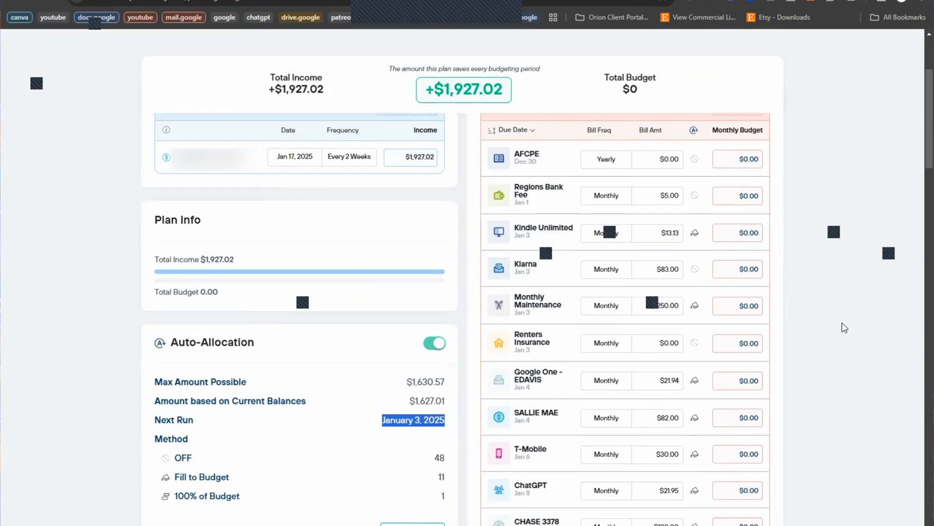
{"action": "scroll", "coordinate": [844, 327], "scroll_direction": "down", "scroll_amount": 5}
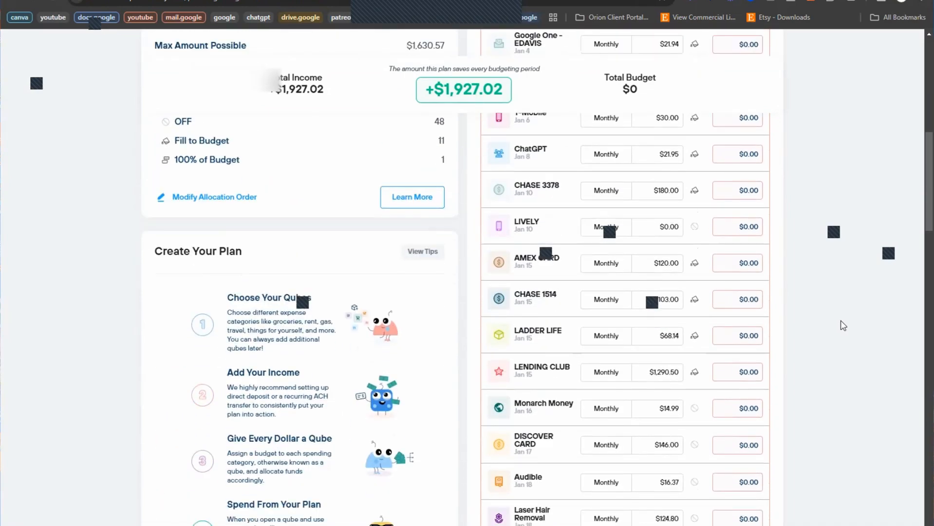
{"action": "scroll", "coordinate": [843, 325], "scroll_direction": "down", "scroll_amount": 2}
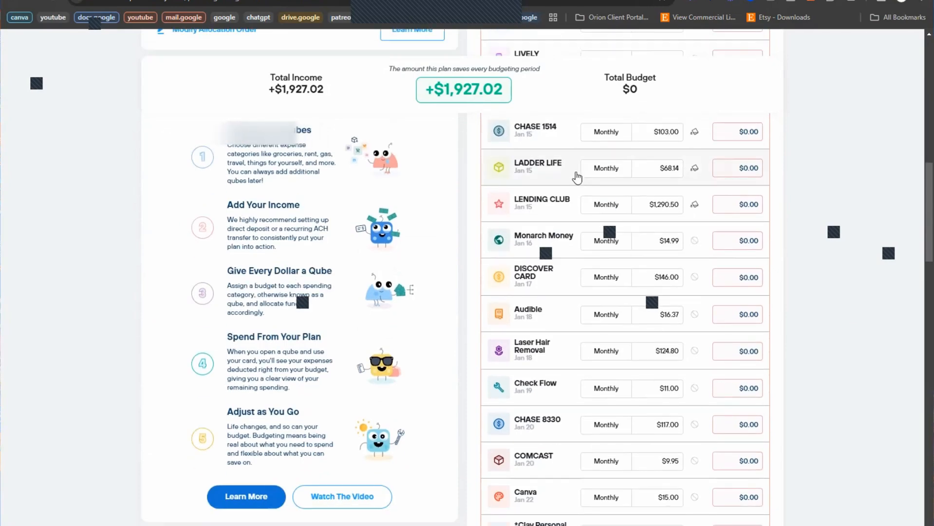
{"action": "scroll", "coordinate": [571, 248], "scroll_direction": "up", "scroll_amount": 8}
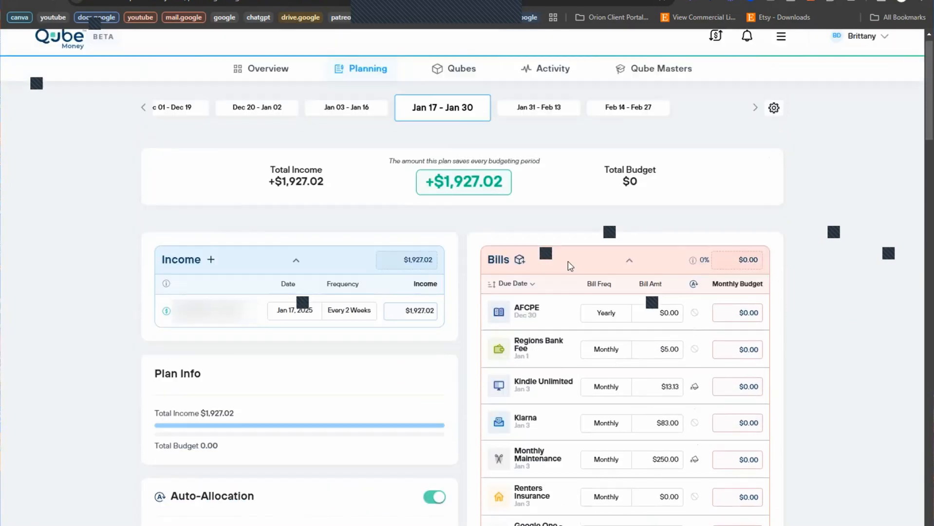
{"action": "scroll", "coordinate": [325, 124], "scroll_direction": "up", "scroll_amount": 1}
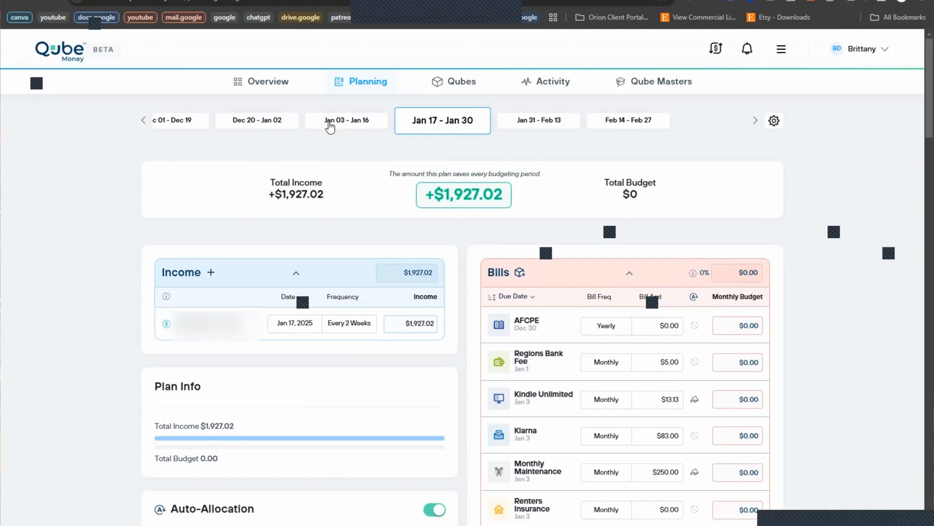
{"action": "scroll", "coordinate": [700, 335], "scroll_direction": "down", "scroll_amount": 5}
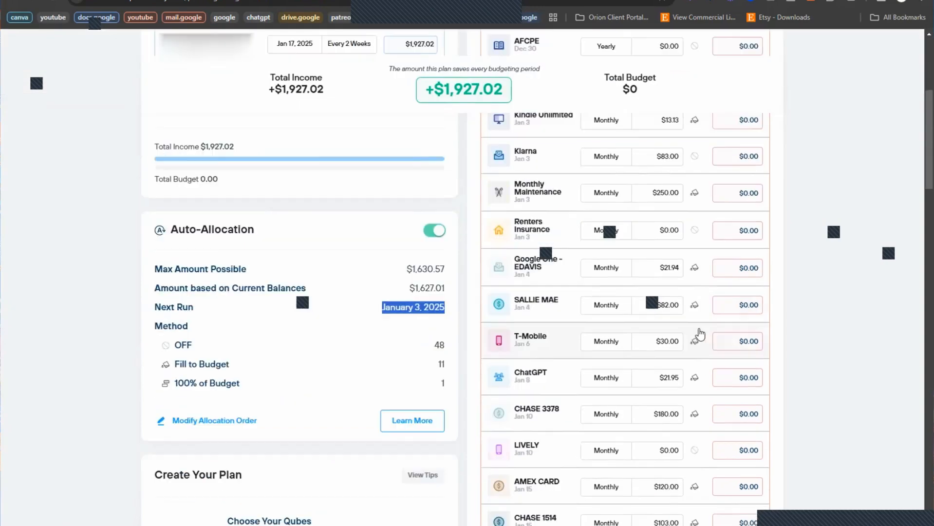
{"action": "scroll", "coordinate": [700, 335], "scroll_direction": "down", "scroll_amount": 7}
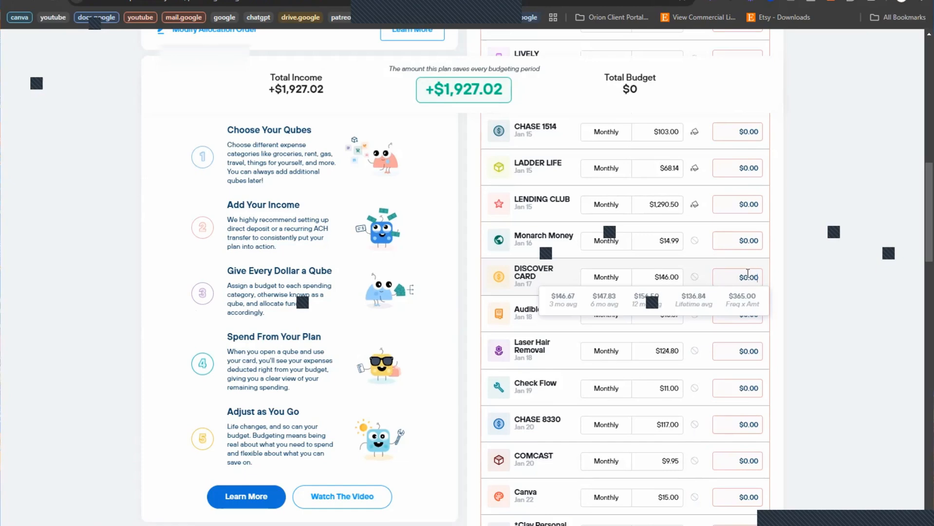
Step: Set DISCOVER CARD's monthly budget to $147.00 and review the Bills list
{"action": "type", "text": "14"}
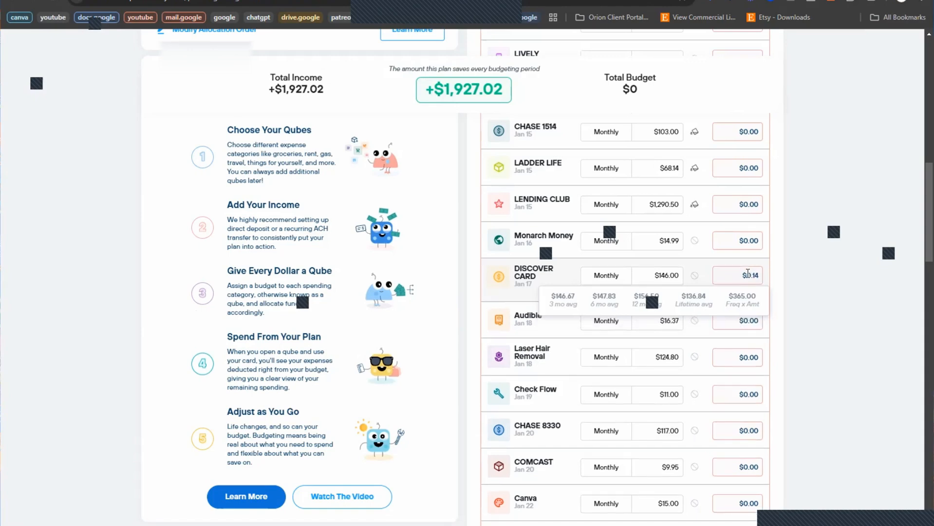
{"action": "type", "text": "7.00"}
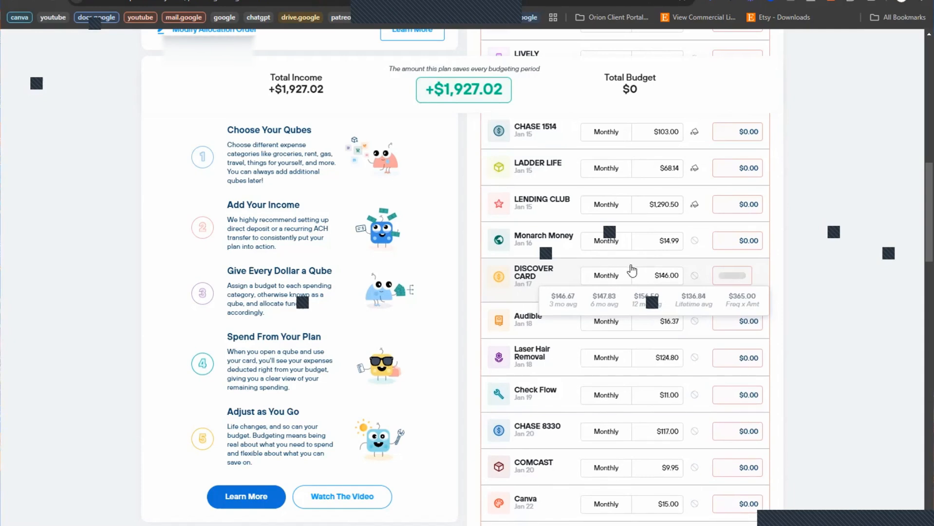
{"action": "left_click", "coordinate": [592, 291]}
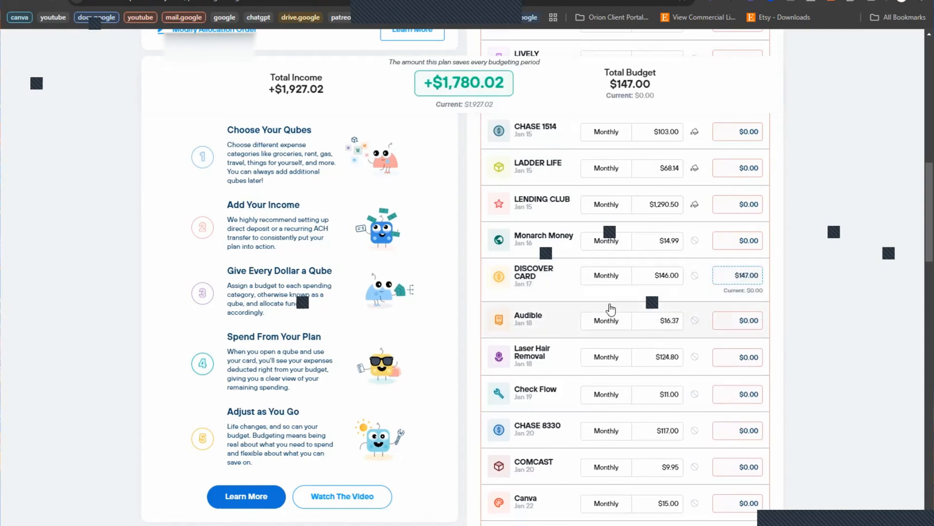
{"action": "scroll", "coordinate": [613, 317], "scroll_direction": "up", "scroll_amount": 8}
{"action": "scroll", "coordinate": [665, 382], "scroll_direction": "up", "scroll_amount": 5}
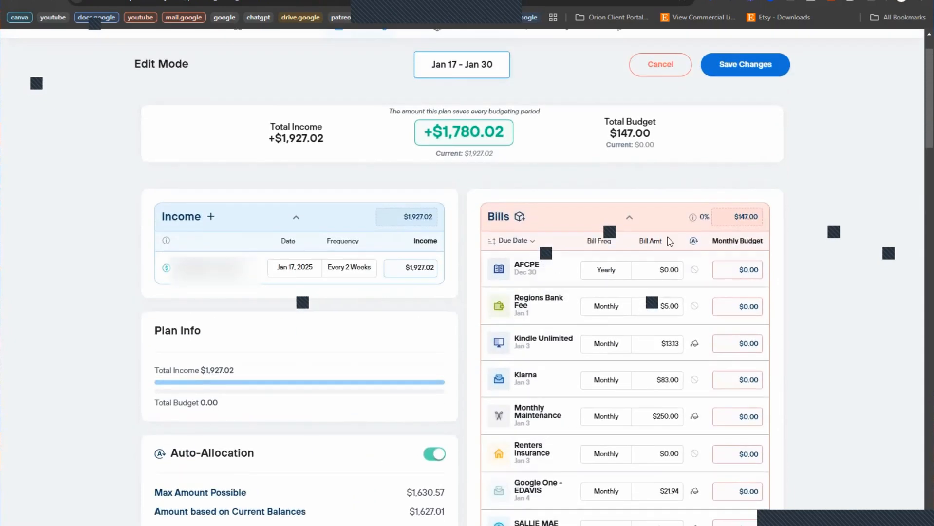
{"action": "scroll", "coordinate": [652, 389], "scroll_direction": "down", "scroll_amount": 2}
{"action": "scroll", "coordinate": [653, 435], "scroll_direction": "down", "scroll_amount": 12}
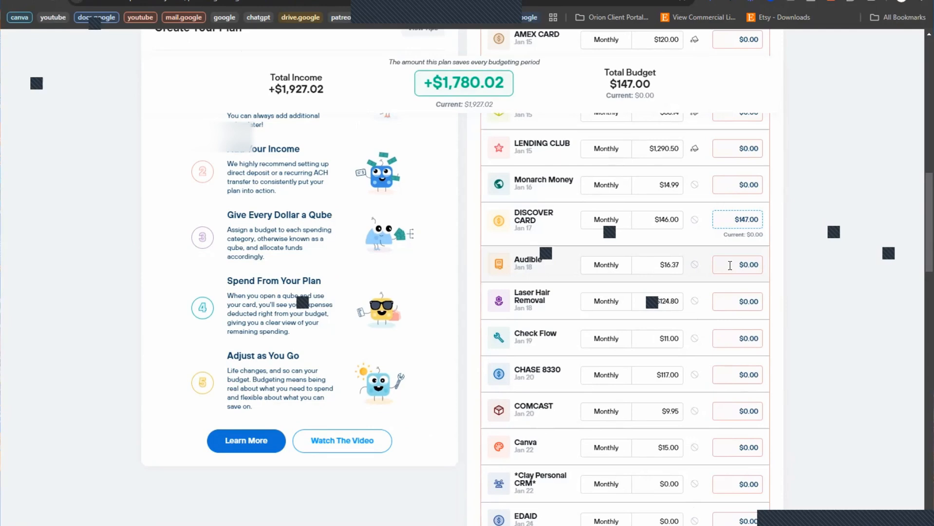
Step: Budget $16.37 for the Audible bill
{"action": "left_click", "coordinate": [729, 265]}
{"action": "type", "text": "16.3"}
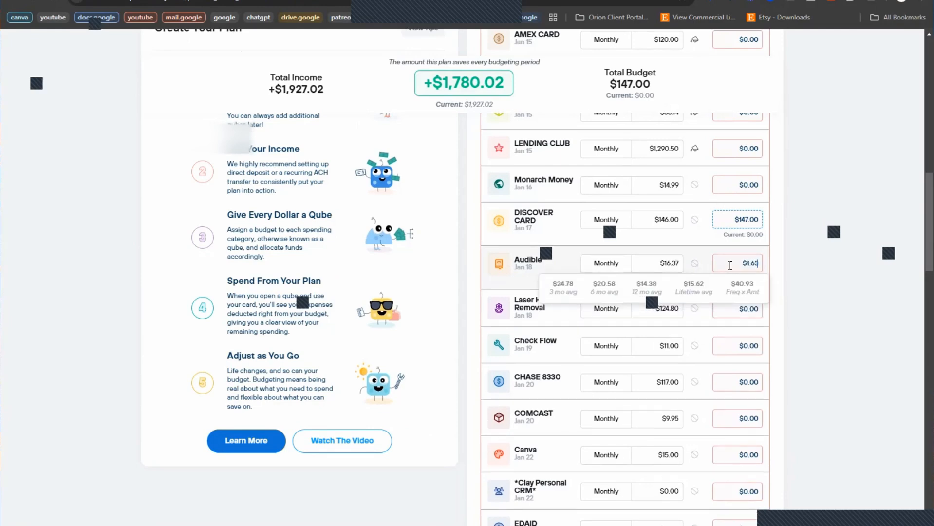
{"action": "type", "text": "7"}
{"action": "left_click", "coordinate": [672, 281]}
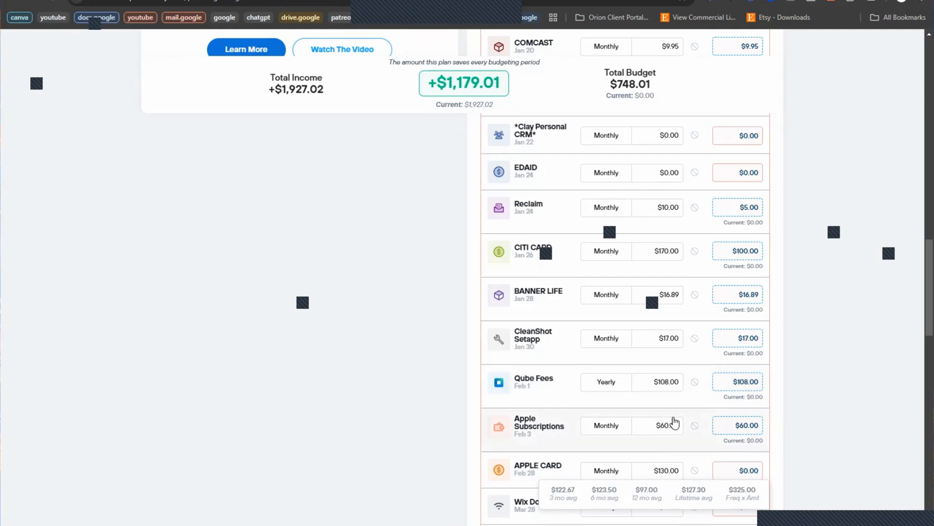
Step: Budget $130.00 for APPLE CARD and $9.08 for Wix Domain
{"action": "left_click", "coordinate": [744, 470]}
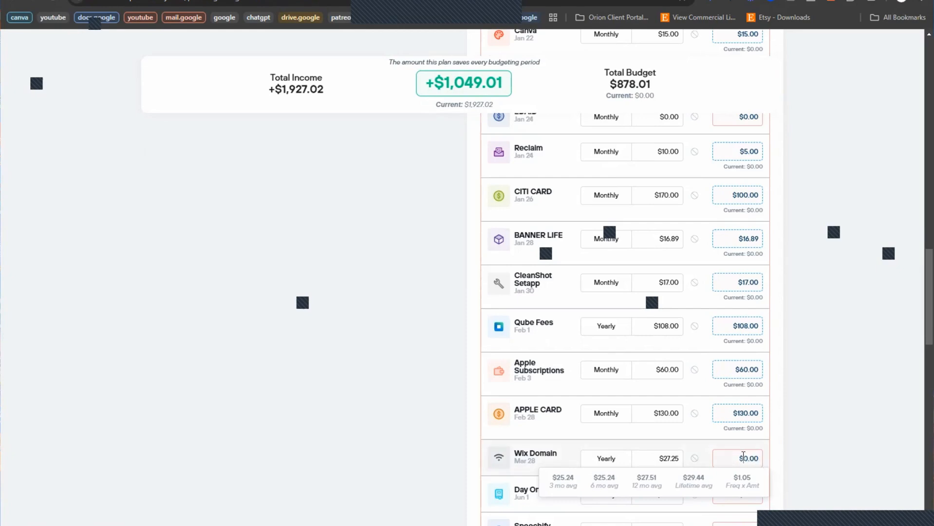
{"action": "double_click", "coordinate": [743, 456]}
{"action": "scroll", "coordinate": [584, 399], "scroll_direction": "down", "scroll_amount": 1}
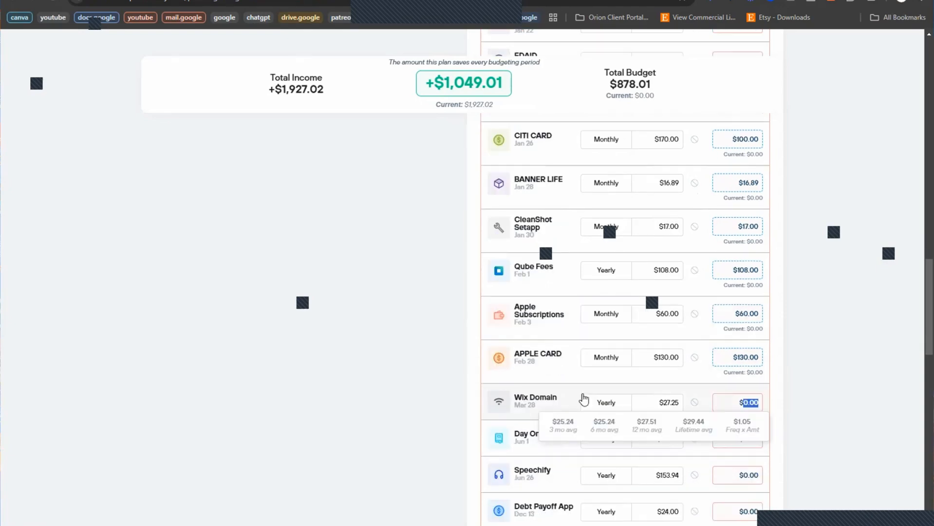
{"action": "left_click", "coordinate": [752, 401]}
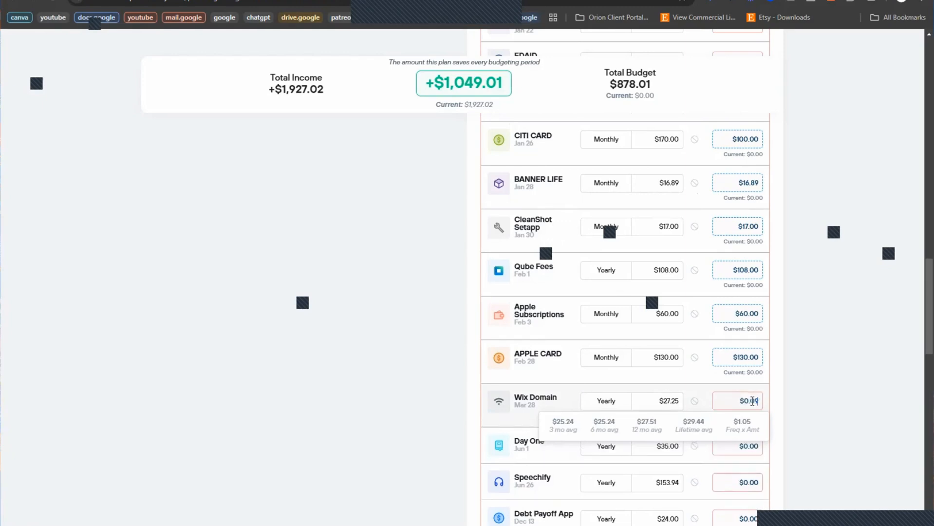
{"action": "left_click", "coordinate": [775, 401]}
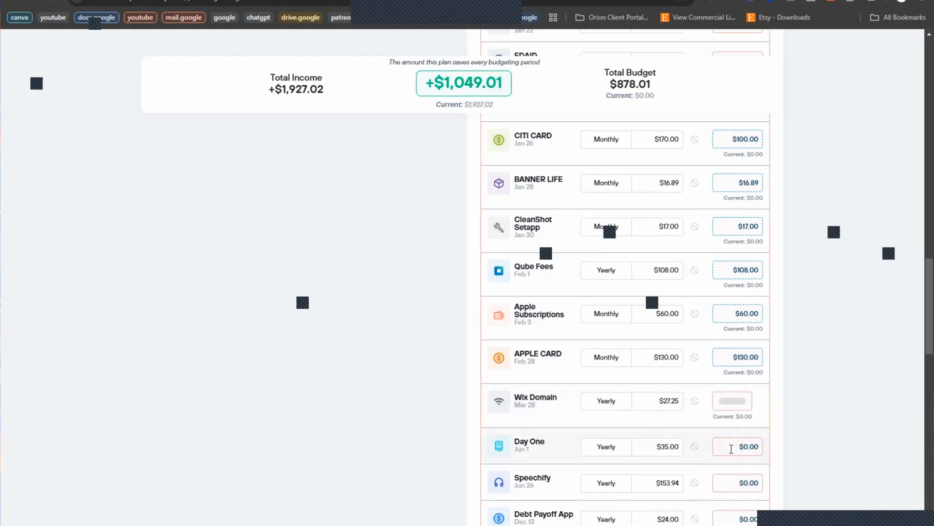
{"action": "scroll", "coordinate": [731, 449], "scroll_direction": "down", "scroll_amount": 5}
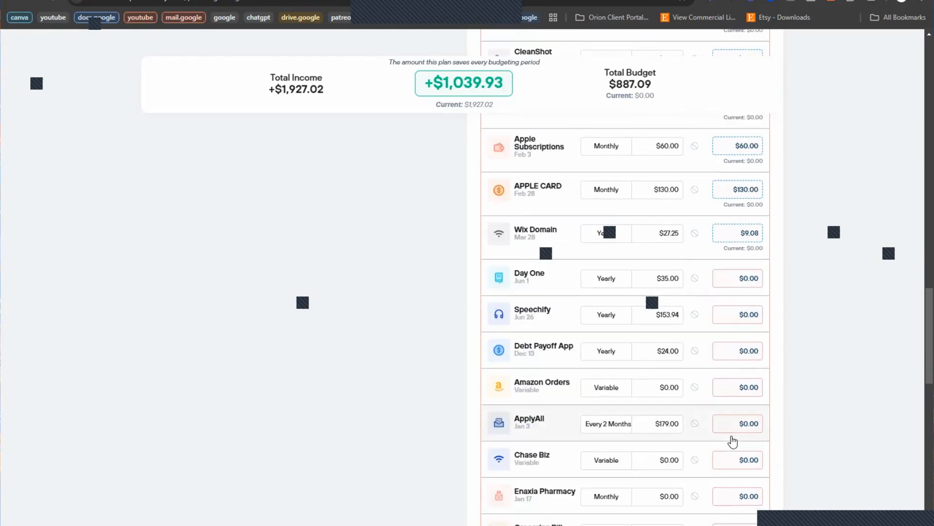
Step: Budget $2.00 for Debt Payoff App and $140.00 for Groceries Bill
{"action": "left_click", "coordinate": [742, 295]}
{"action": "type", "text": "2.00"}
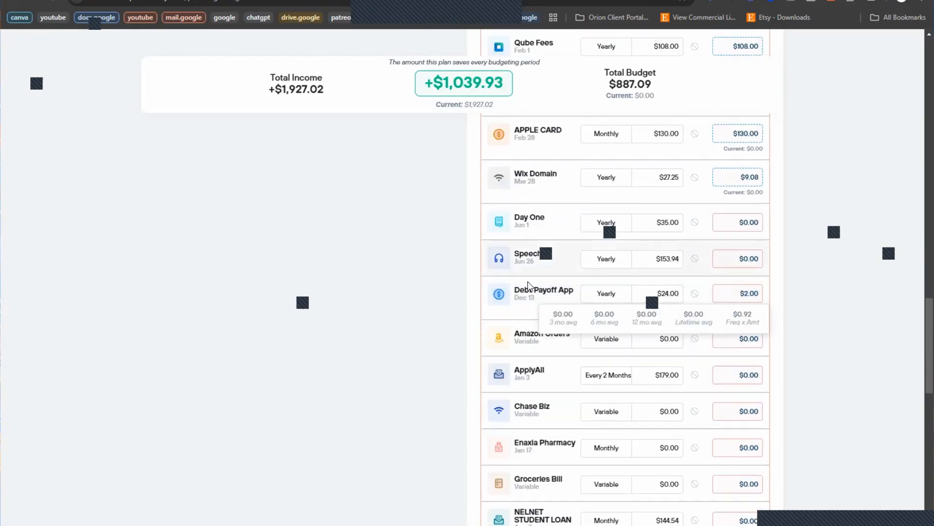
{"action": "scroll", "coordinate": [668, 330], "scroll_direction": "down", "scroll_amount": 2}
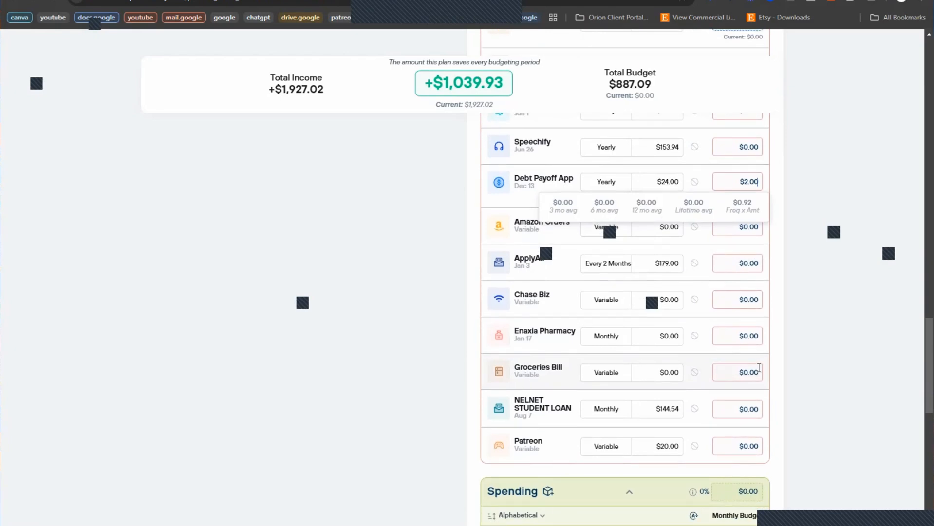
{"action": "left_click", "coordinate": [741, 370]}
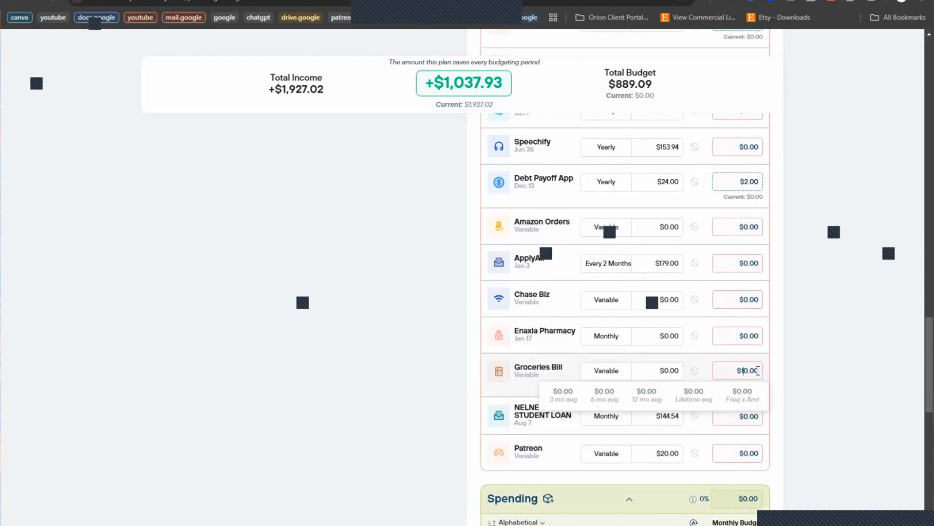
{"action": "type", "text": "140"}
{"action": "left_click", "coordinate": [778, 348]}
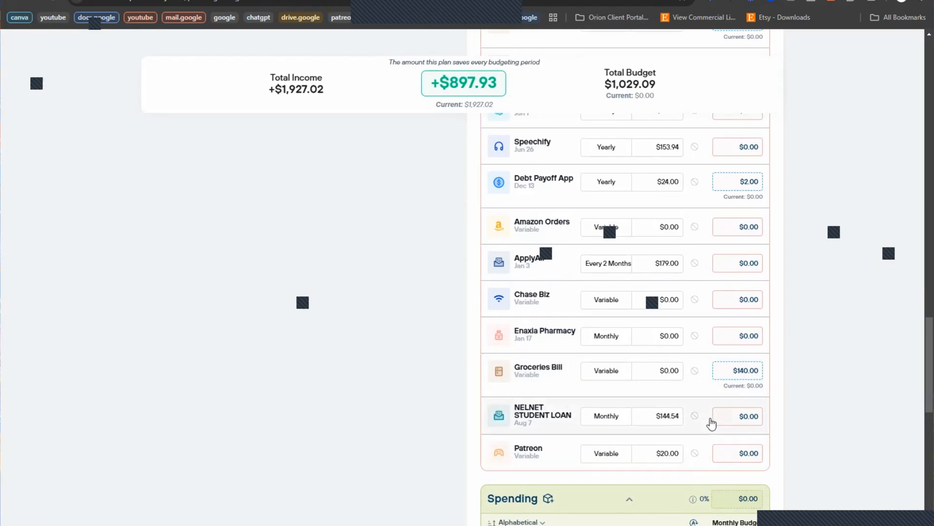
{"action": "scroll", "coordinate": [820, 446], "scroll_direction": "up", "scroll_amount": 2}
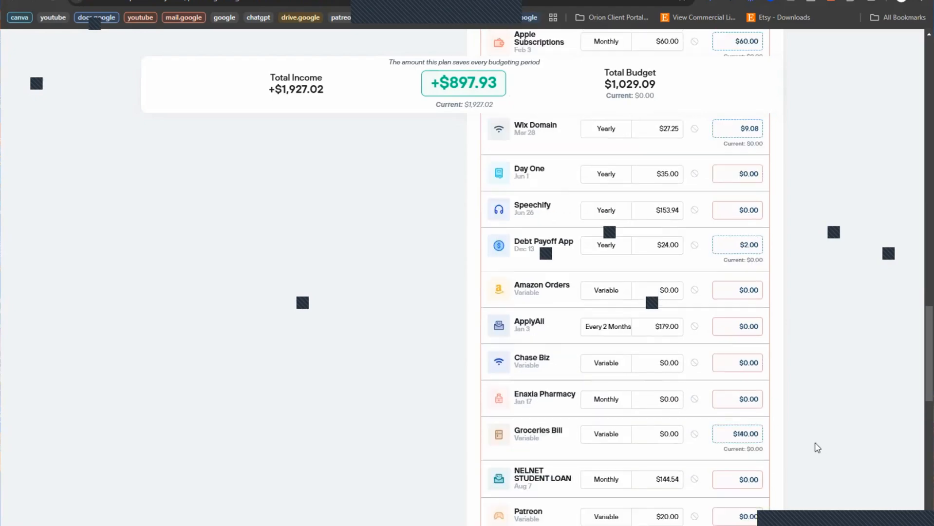
{"action": "scroll", "coordinate": [692, 454], "scroll_direction": "down", "scroll_amount": 1}
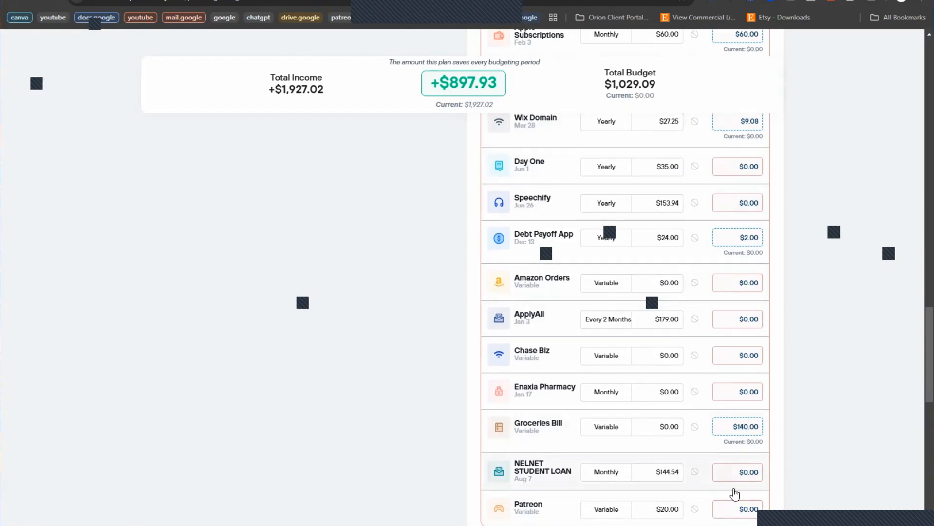
{"action": "scroll", "coordinate": [741, 412], "scroll_direction": "up", "scroll_amount": 3}
{"action": "scroll", "coordinate": [742, 412], "scroll_direction": "down", "scroll_amount": 5}
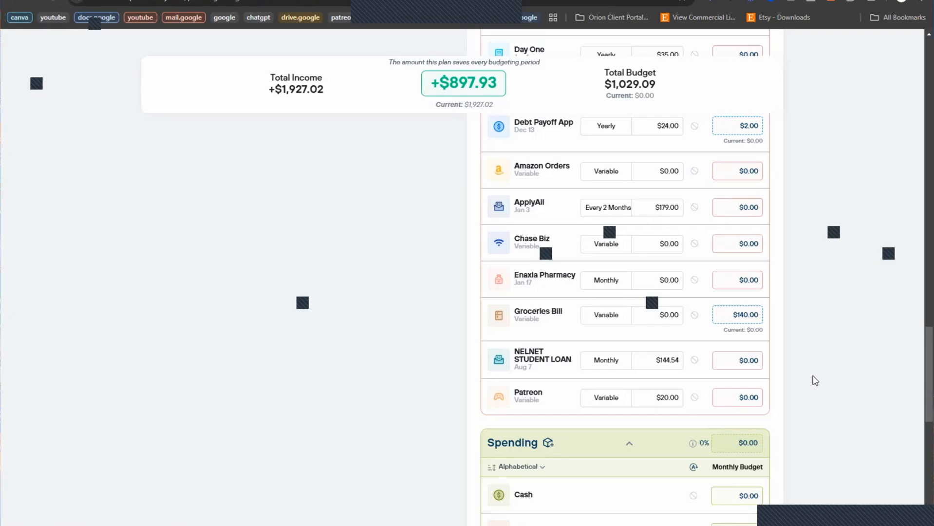
Step: Budget $250.00 for Monthly Maintenance and $21.94 for Google One
{"action": "scroll", "coordinate": [642, 367], "scroll_direction": "up", "scroll_amount": 10}
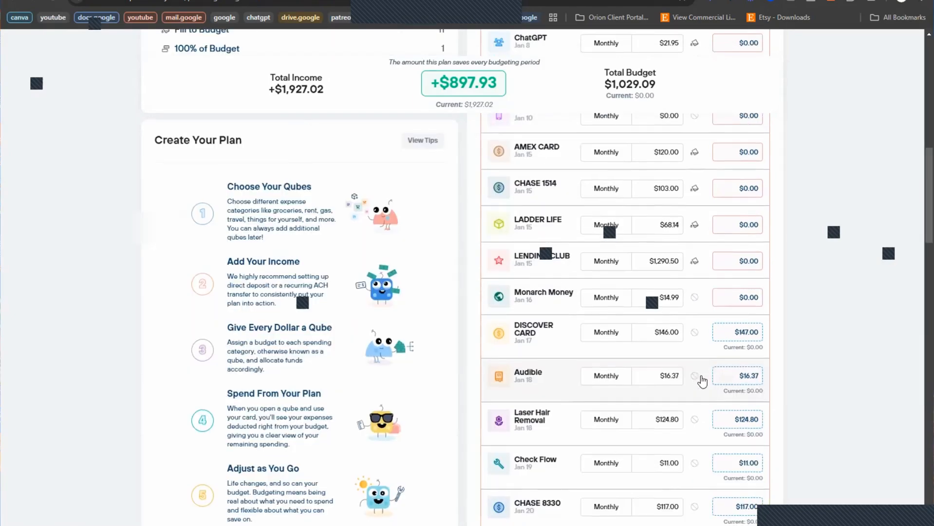
{"action": "scroll", "coordinate": [702, 382], "scroll_direction": "up", "scroll_amount": 2}
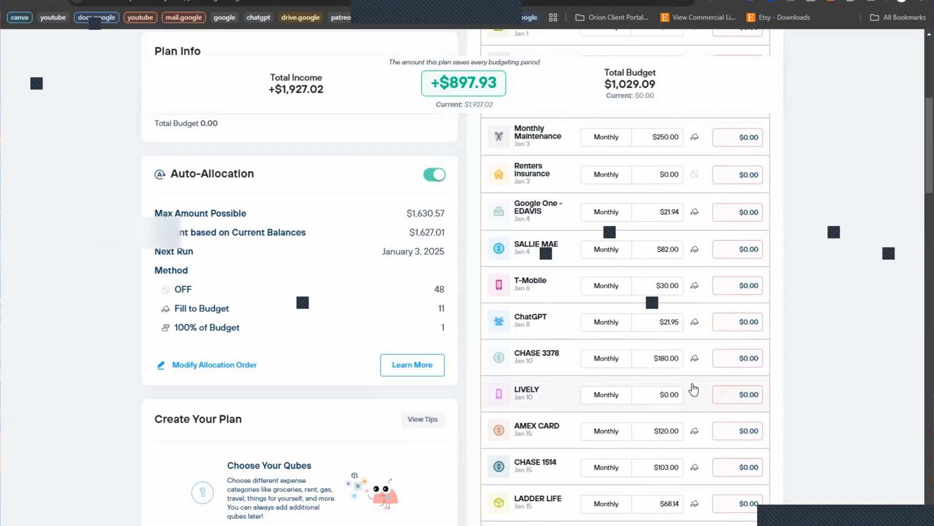
{"action": "left_click", "coordinate": [753, 137]}
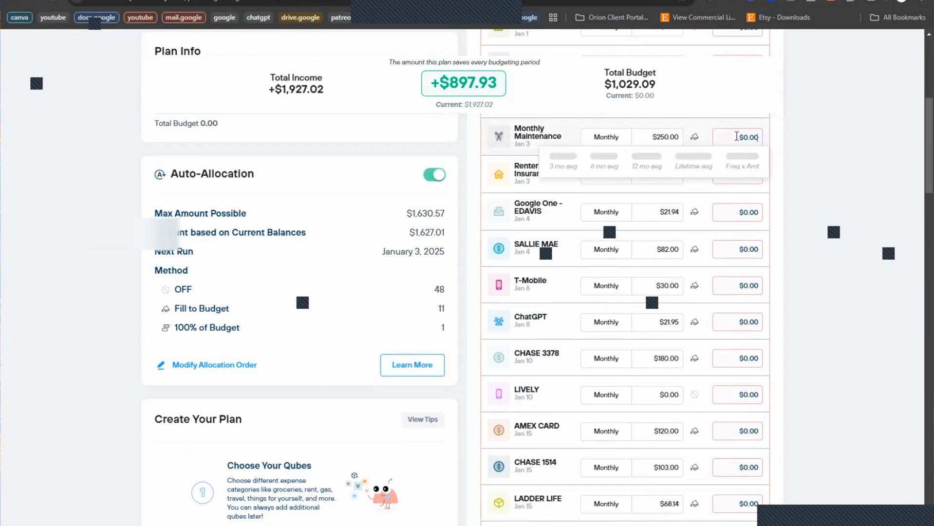
{"action": "type", "text": "2"}
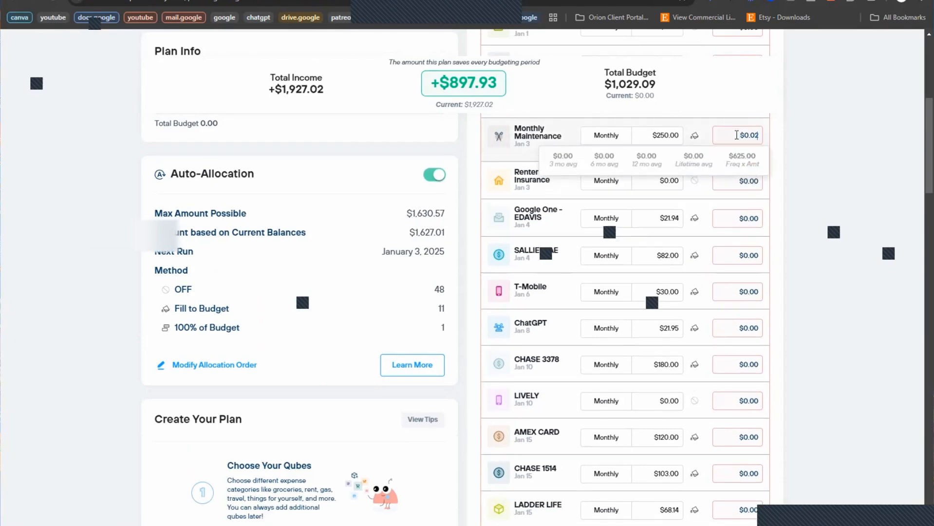
{"action": "type", "text": "50.00"}
{"action": "left_click", "coordinate": [809, 173]}
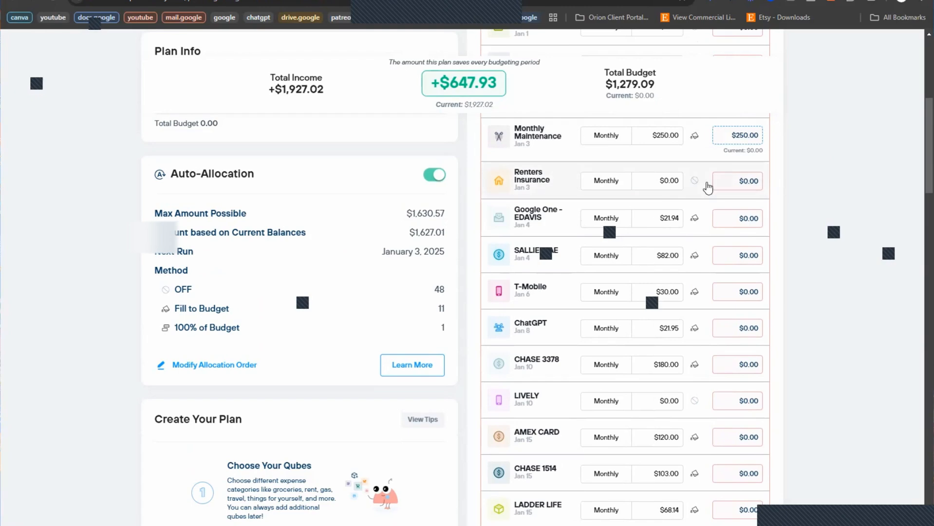
{"action": "left_click", "coordinate": [736, 219]}
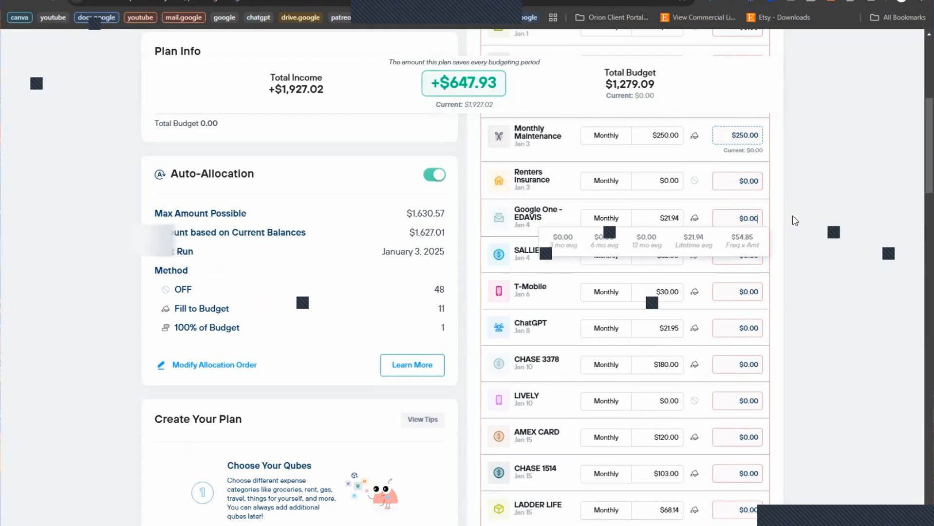
{"action": "type", "text": "21.94"}
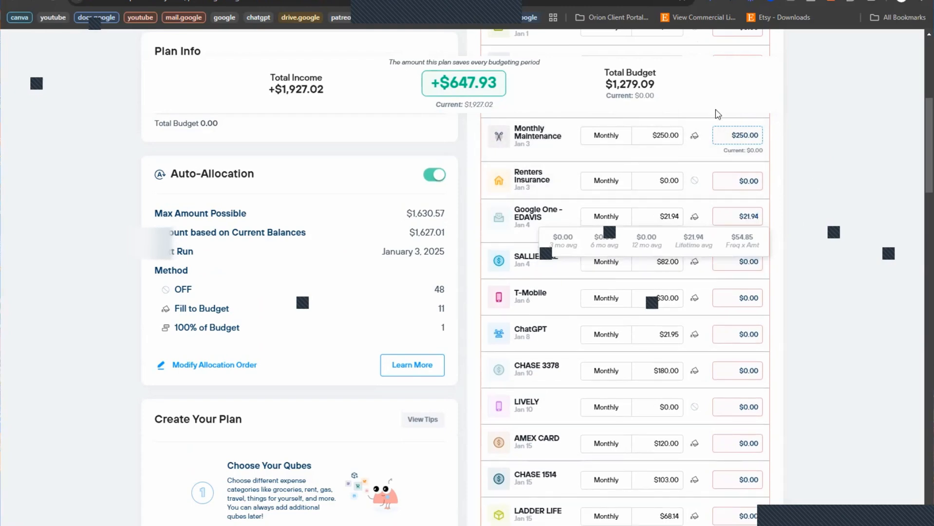
{"action": "left_click", "coordinate": [841, 280]}
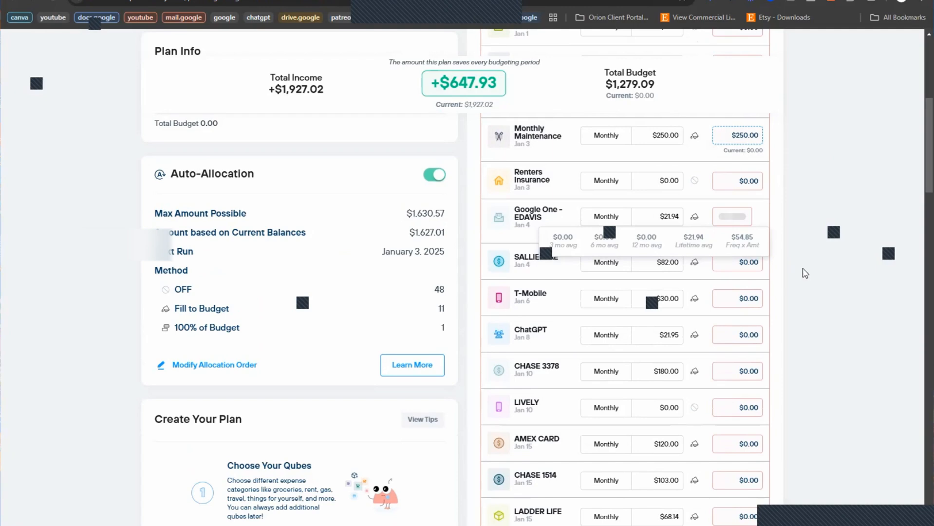
Step: Budget $30 for T-Mobile, $21.95 for ChatGPT and $180.00 for CHASE 3378
{"action": "left_click", "coordinate": [739, 263]}
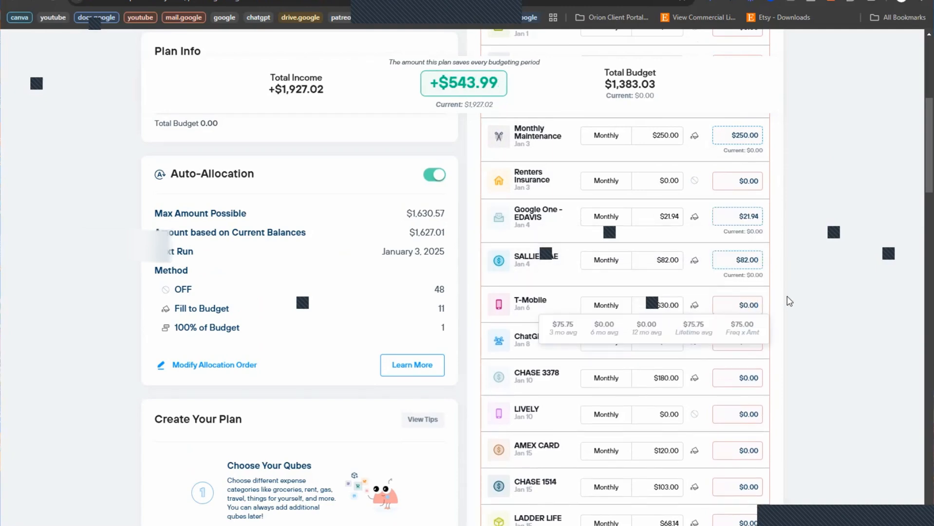
{"action": "type", "text": "30"}
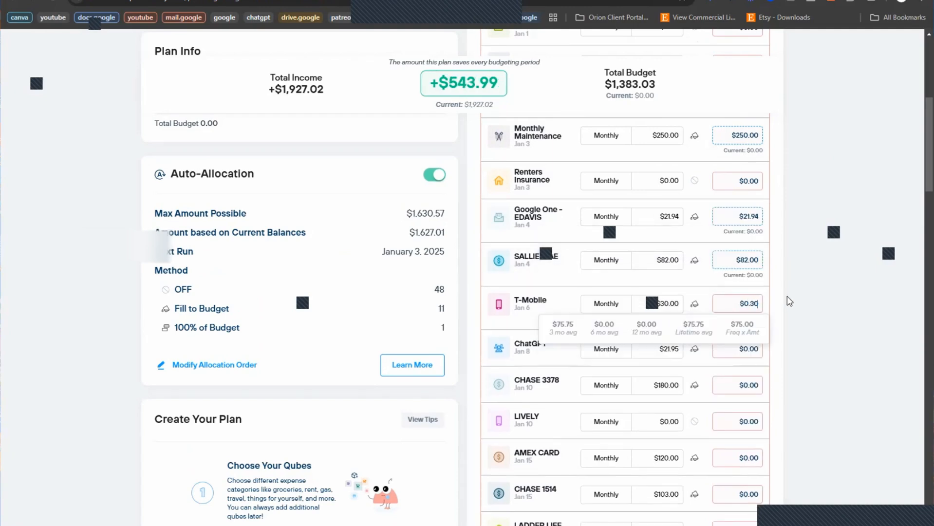
{"action": "left_click", "coordinate": [789, 301]}
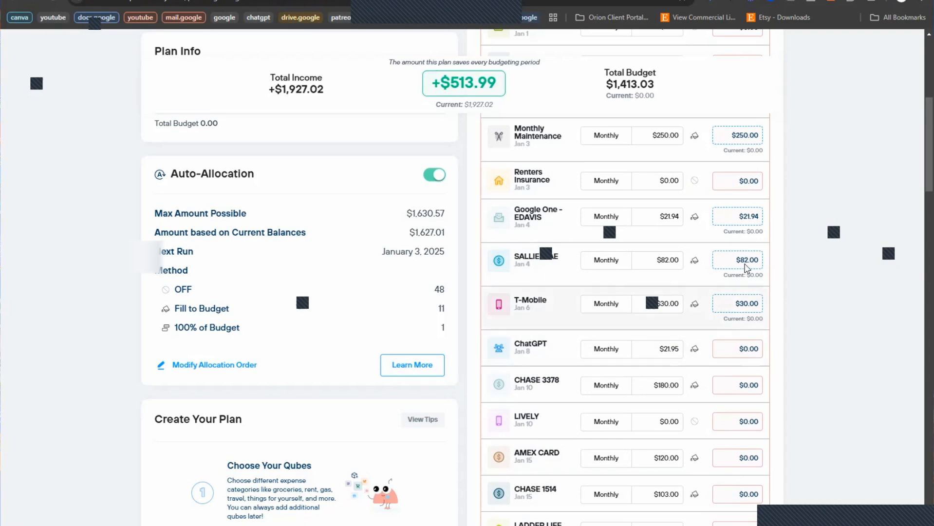
{"action": "left_click", "coordinate": [746, 348]}
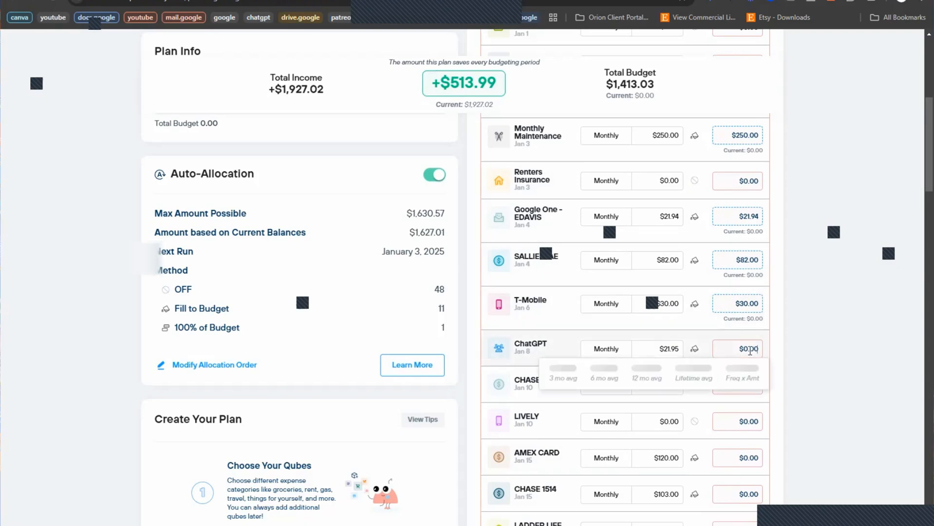
{"action": "type", "text": "21"}
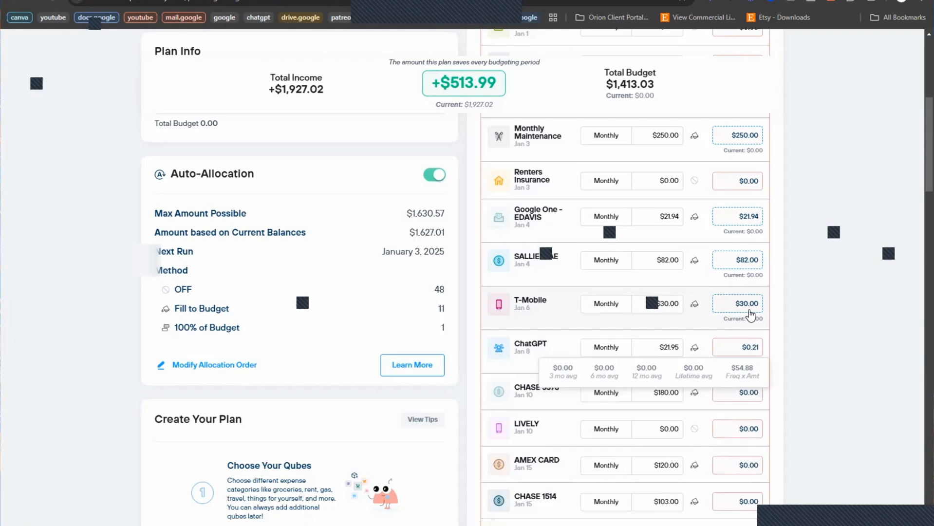
{"action": "type", "text": ".95"}
{"action": "left_click", "coordinate": [791, 326]}
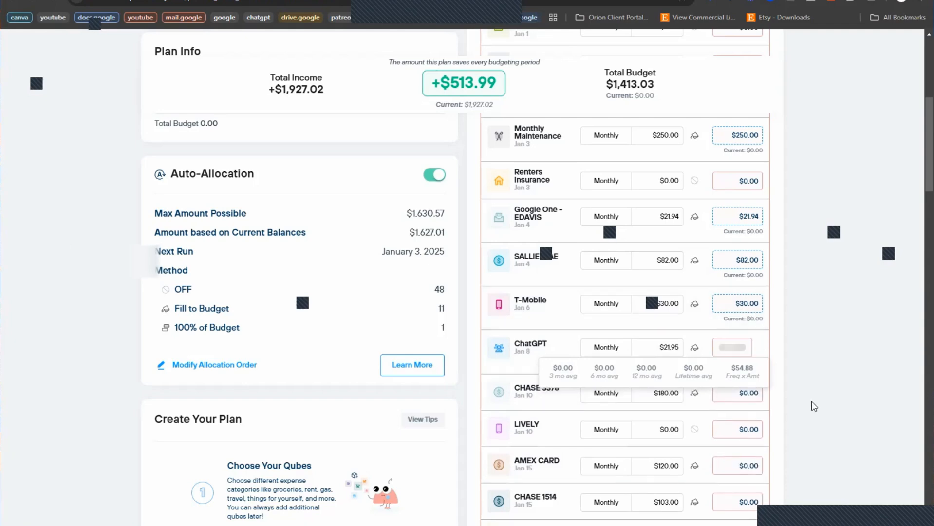
{"action": "left_click", "coordinate": [750, 397]}
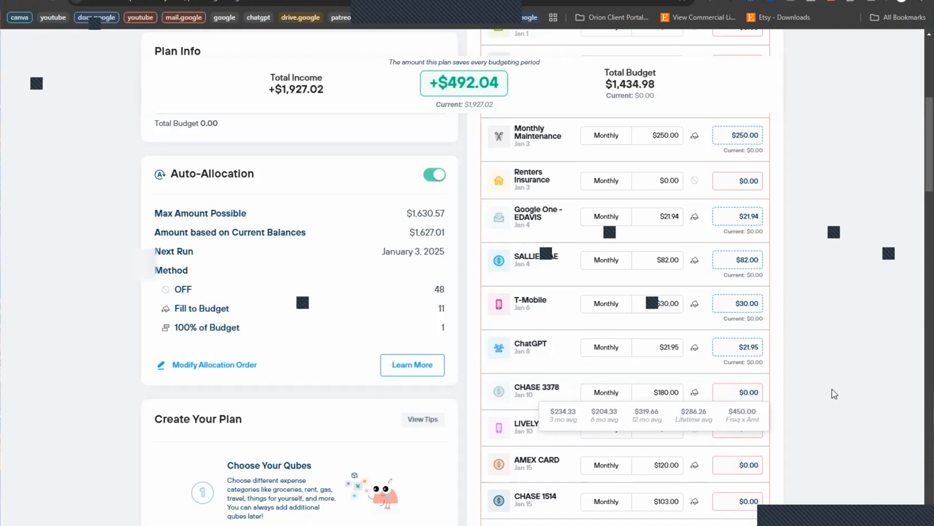
{"action": "type", "text": "180.00"}
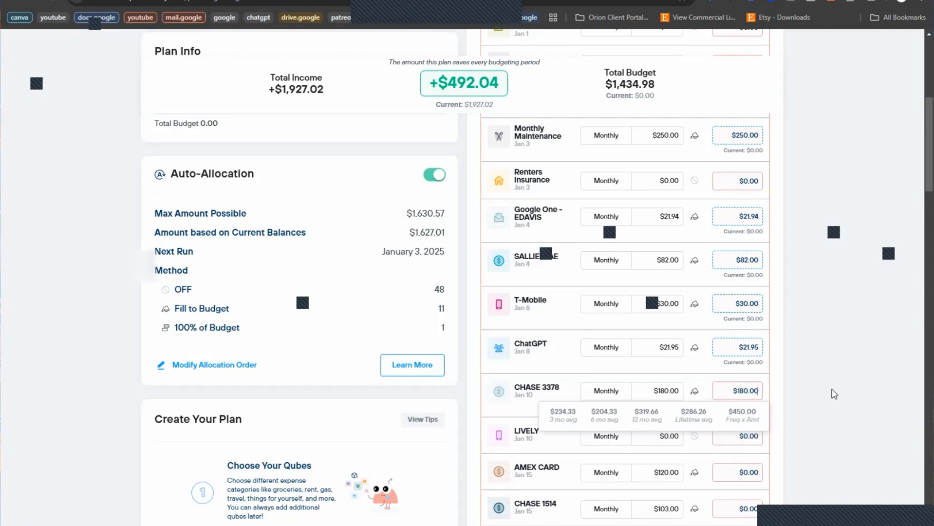
{"action": "left_click", "coordinate": [749, 421]}
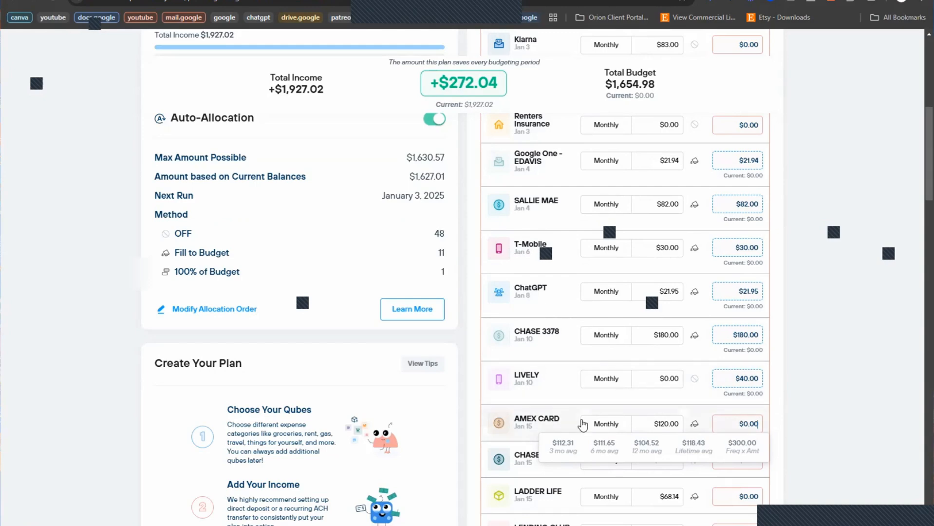
{"action": "key", "text": "BackSpace"}
{"action": "left_click", "coordinate": [823, 423]}
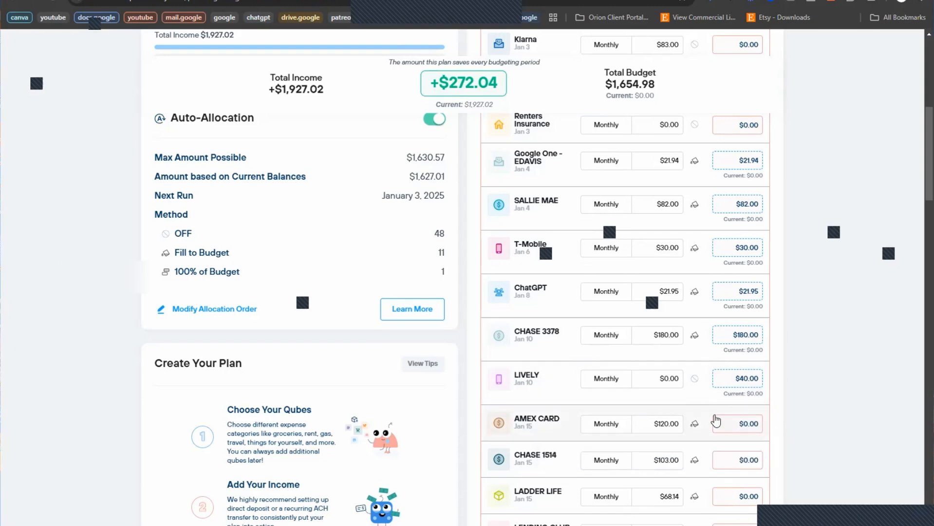
{"action": "scroll", "coordinate": [600, 400], "scroll_direction": "down", "scroll_amount": 5}
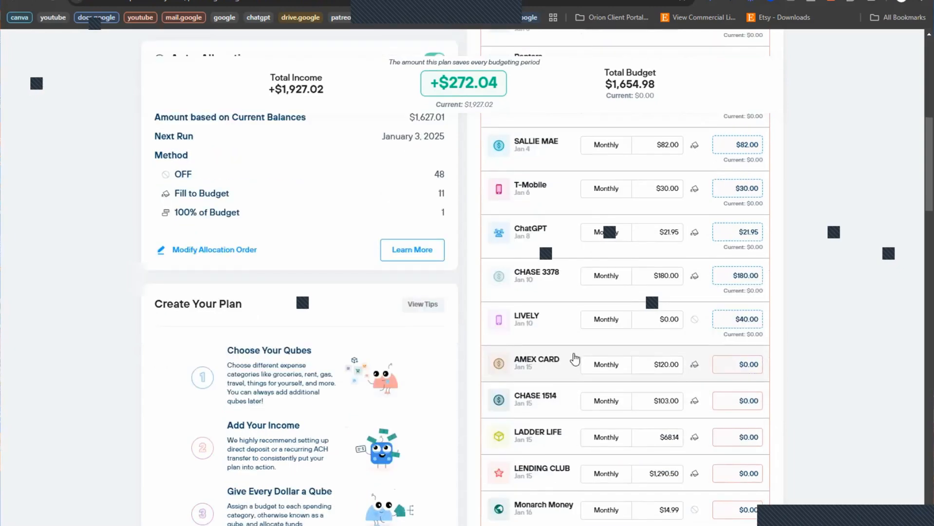
{"action": "scroll", "coordinate": [536, 273], "scroll_direction": "down", "scroll_amount": 2}
{"action": "scroll", "coordinate": [424, 244], "scroll_direction": "up", "scroll_amount": 5}
{"action": "scroll", "coordinate": [423, 244], "scroll_direction": "down", "scroll_amount": 8}
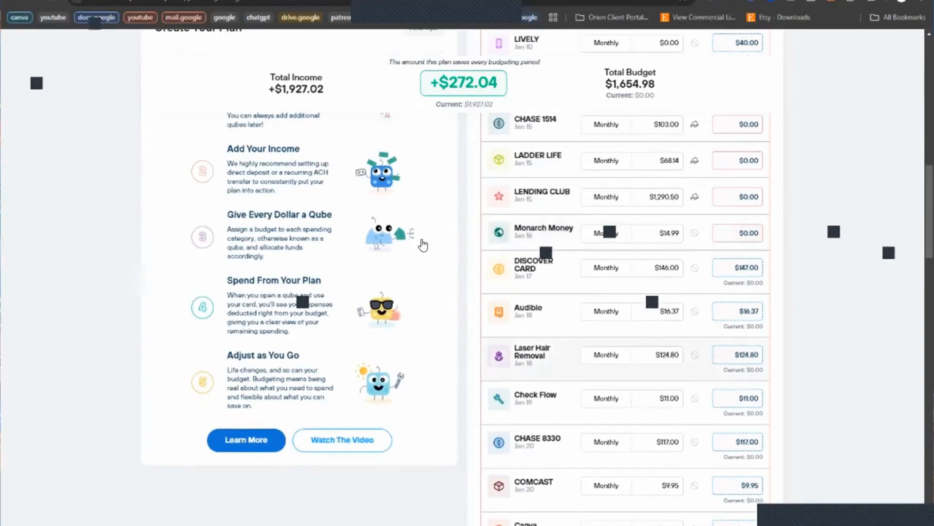
{"action": "scroll", "coordinate": [422, 236], "scroll_direction": "down", "scroll_amount": 5}
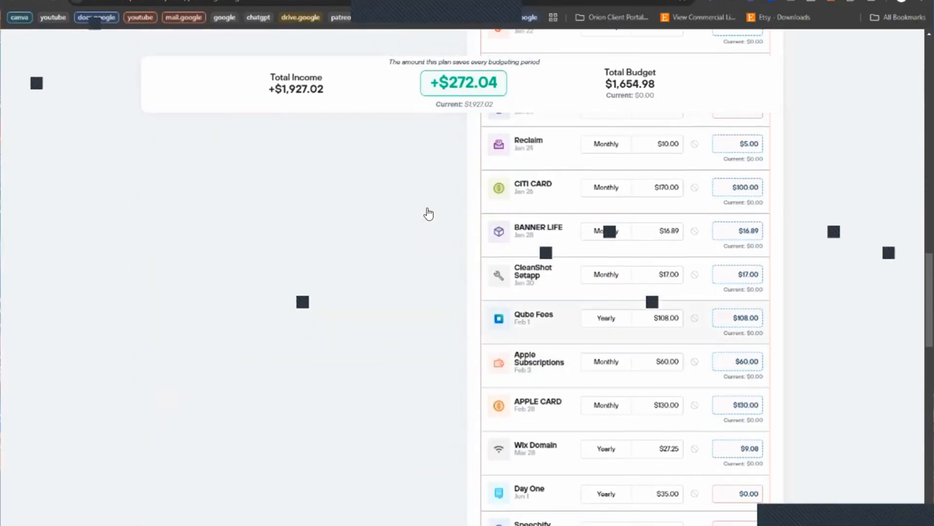
{"action": "scroll", "coordinate": [431, 207], "scroll_direction": "down", "scroll_amount": 4}
{"action": "scroll", "coordinate": [434, 201], "scroll_direction": "down", "scroll_amount": 7}
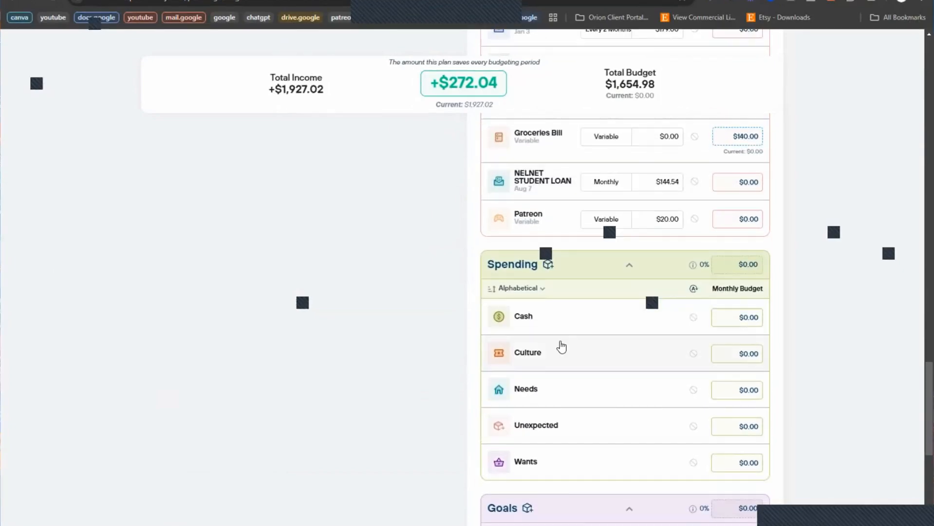
{"action": "scroll", "coordinate": [620, 354], "scroll_direction": "down", "scroll_amount": 3}
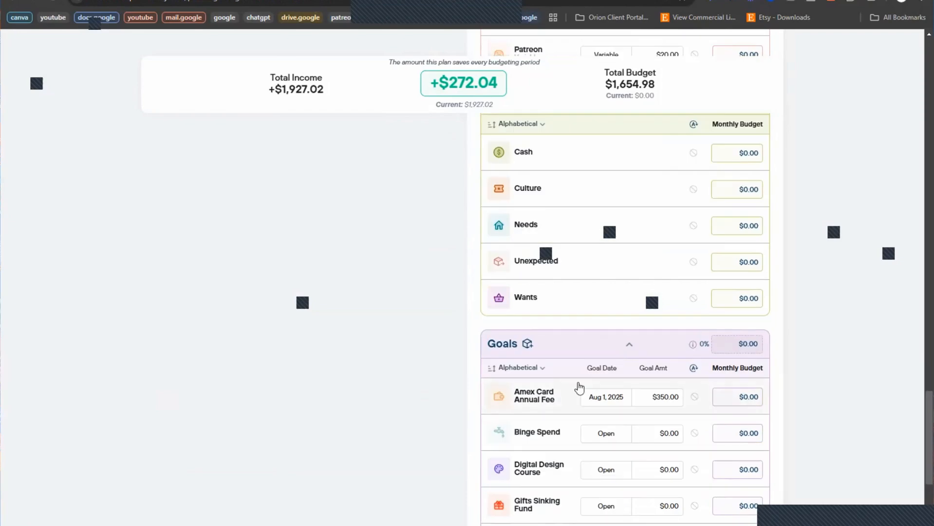
{"action": "scroll", "coordinate": [805, 395], "scroll_direction": "down", "scroll_amount": 2}
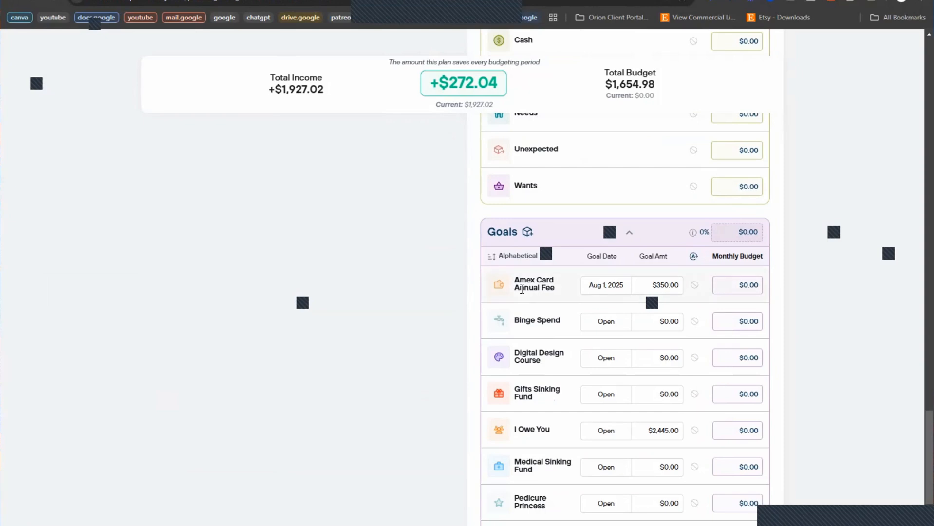
{"action": "scroll", "coordinate": [853, 293], "scroll_direction": "down", "scroll_amount": 1}
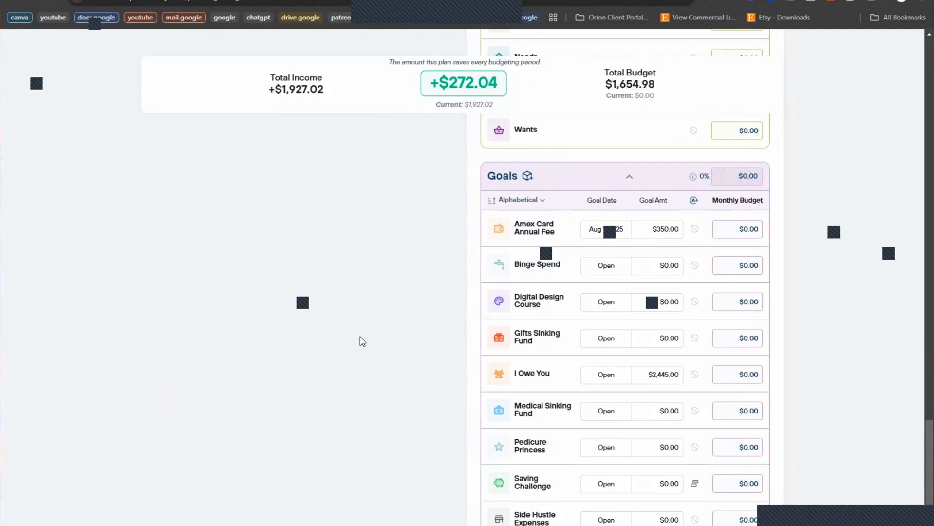
{"action": "scroll", "coordinate": [362, 341], "scroll_direction": "down", "scroll_amount": 1}
{"action": "scroll", "coordinate": [526, 309], "scroll_direction": "down", "scroll_amount": 1}
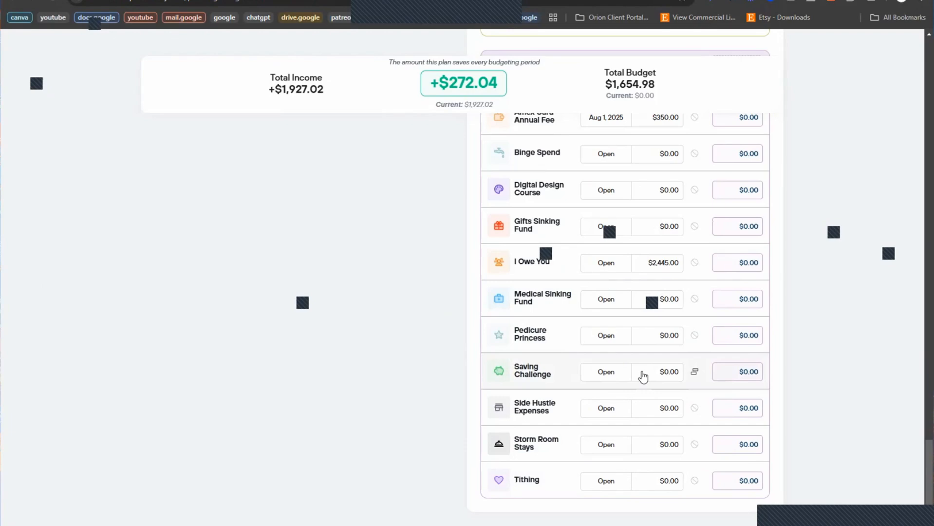
{"action": "double_click", "coordinate": [661, 375]}
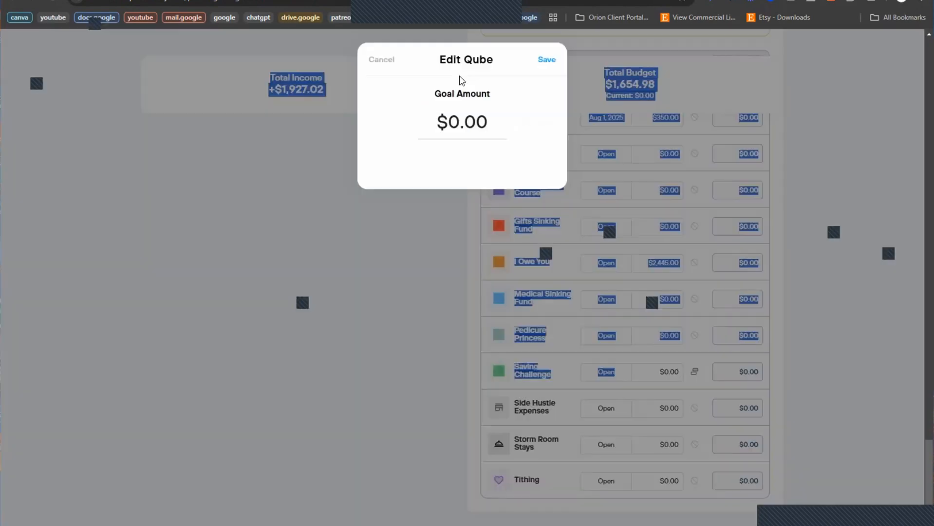
{"action": "left_click", "coordinate": [391, 61]}
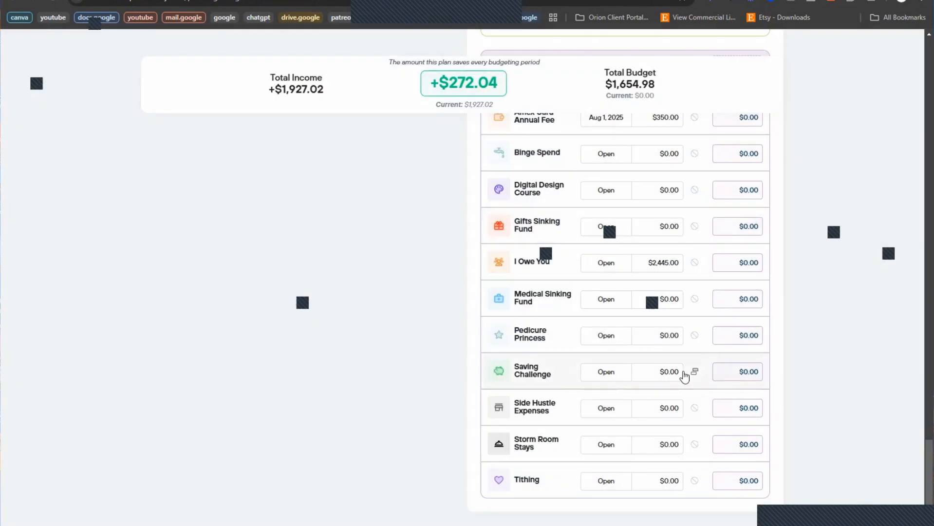
{"action": "scroll", "coordinate": [699, 289], "scroll_direction": "up", "scroll_amount": 15}
{"action": "scroll", "coordinate": [699, 289], "scroll_direction": "down", "scroll_amount": 2}
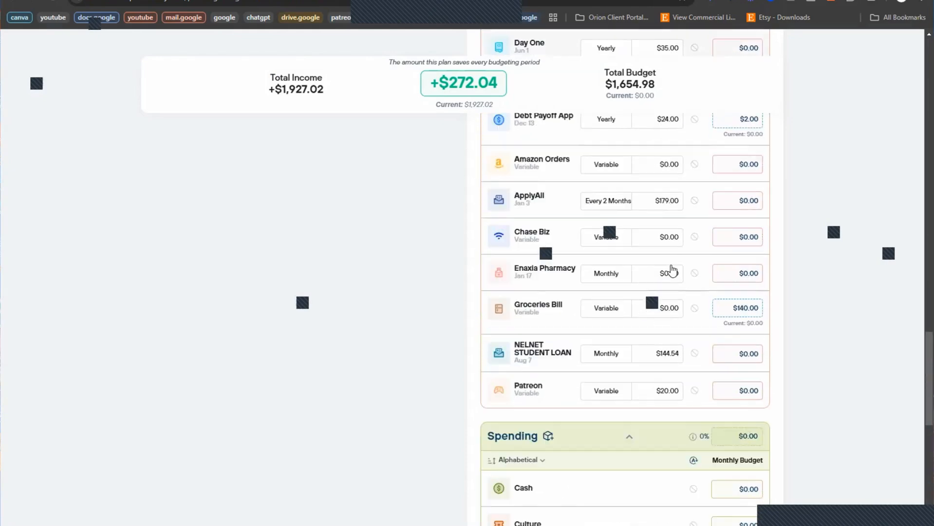
{"action": "scroll", "coordinate": [670, 269], "scroll_direction": "up", "scroll_amount": 10}
{"action": "scroll", "coordinate": [669, 268], "scroll_direction": "up", "scroll_amount": 4}
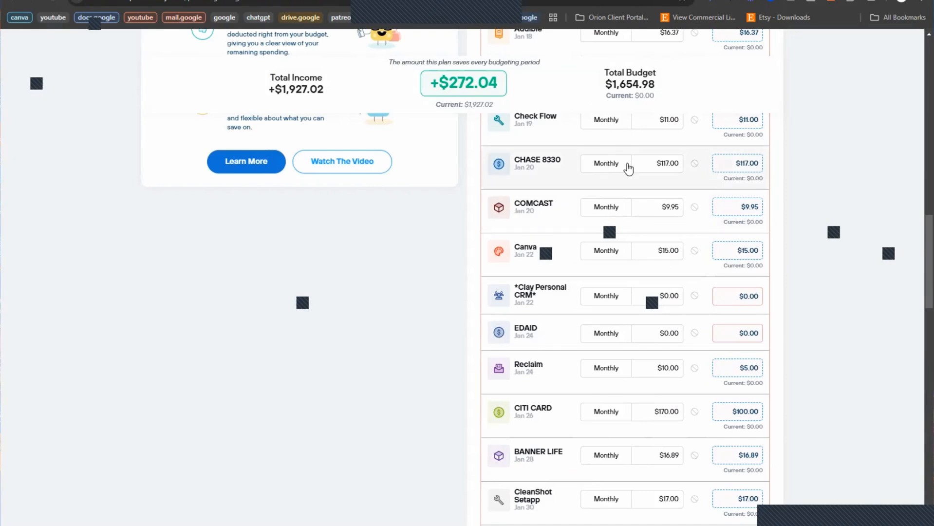
{"action": "scroll", "coordinate": [606, 244], "scroll_direction": "up", "scroll_amount": 8}
{"action": "scroll", "coordinate": [608, 195], "scroll_direction": "up", "scroll_amount": 3}
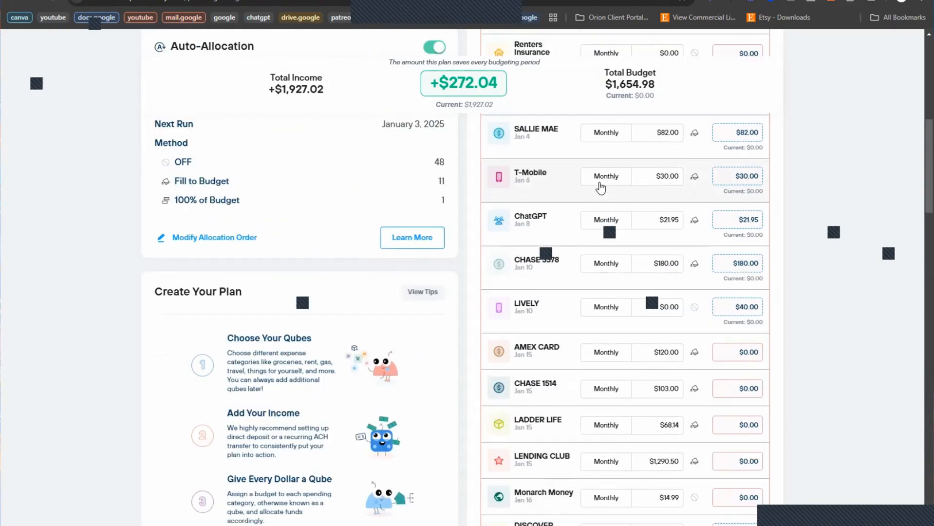
{"action": "scroll", "coordinate": [604, 190], "scroll_direction": "down", "scroll_amount": 11}
{"action": "scroll", "coordinate": [621, 233], "scroll_direction": "down", "scroll_amount": 13}
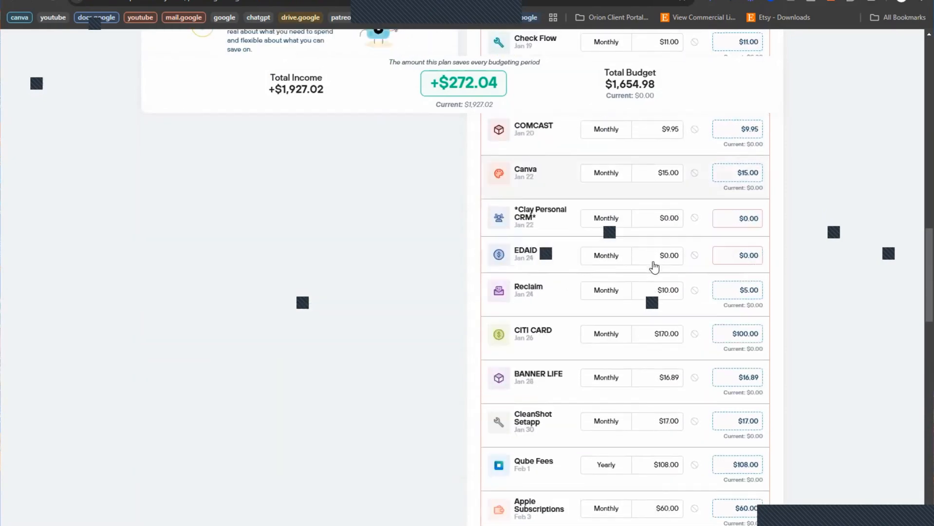
{"action": "scroll", "coordinate": [662, 316], "scroll_direction": "down", "scroll_amount": 7}
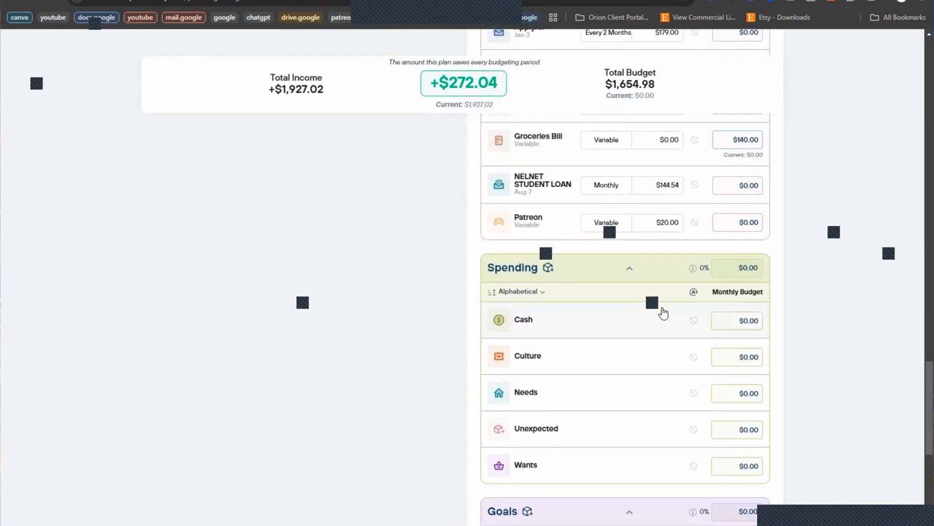
{"action": "scroll", "coordinate": [661, 313], "scroll_direction": "up", "scroll_amount": 1}
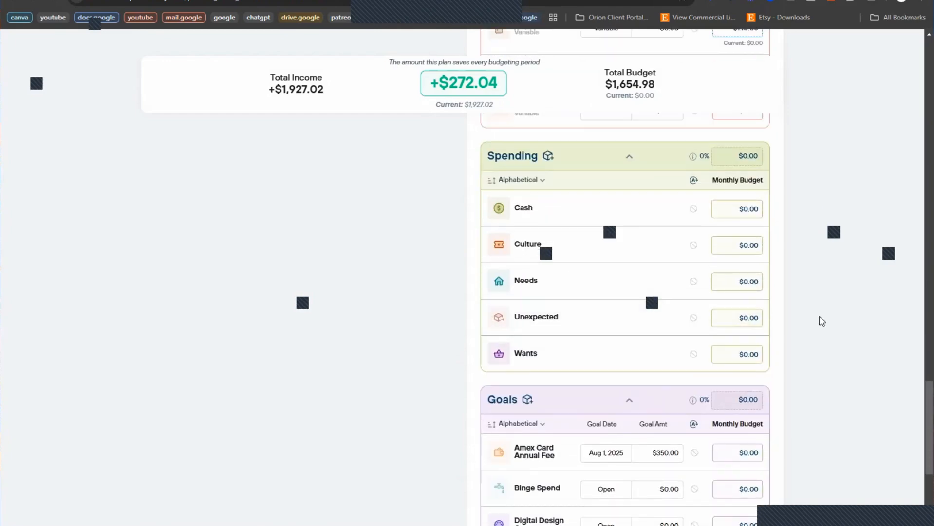
{"action": "scroll", "coordinate": [761, 195], "scroll_direction": "down", "scroll_amount": 8}
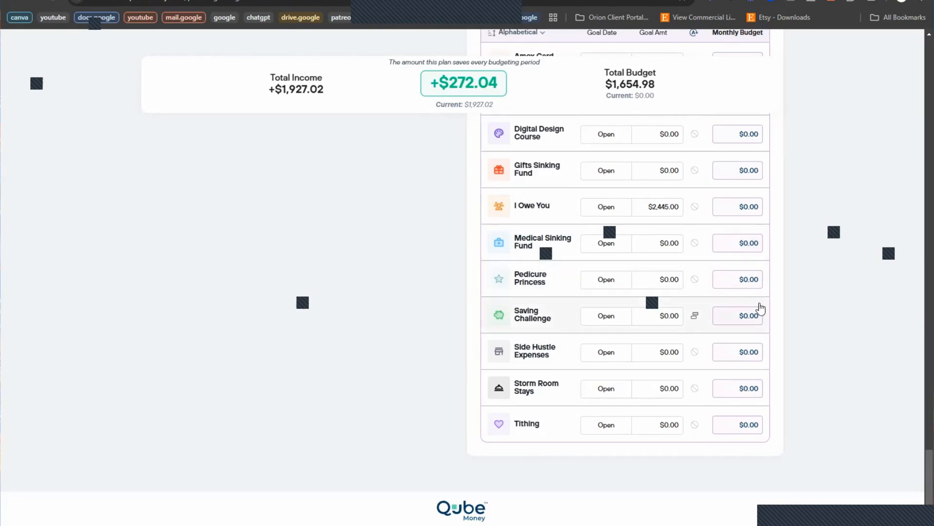
Step: Budget $192.70 for the Saving Challenge goal
{"action": "left_click", "coordinate": [760, 309]}
{"action": "type", "text": "192."}
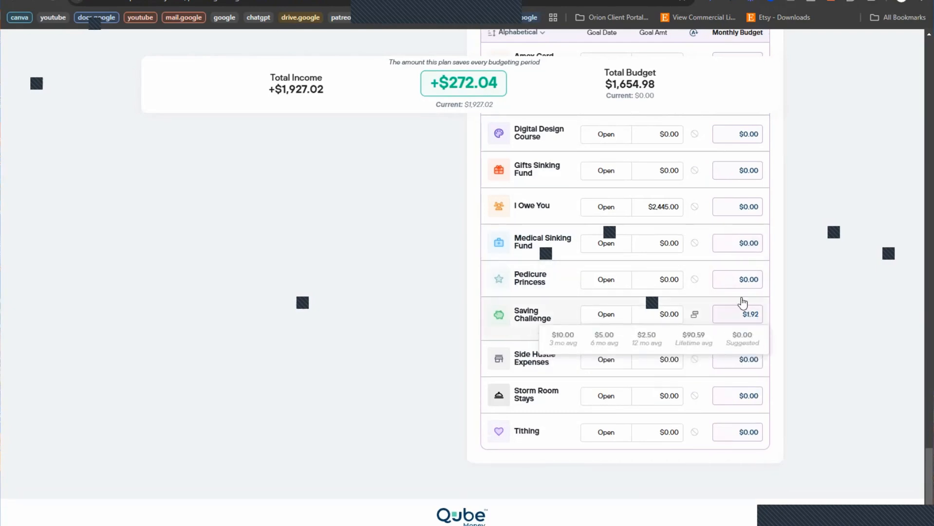
{"action": "type", "text": "70"}
{"action": "key", "text": "Return"}
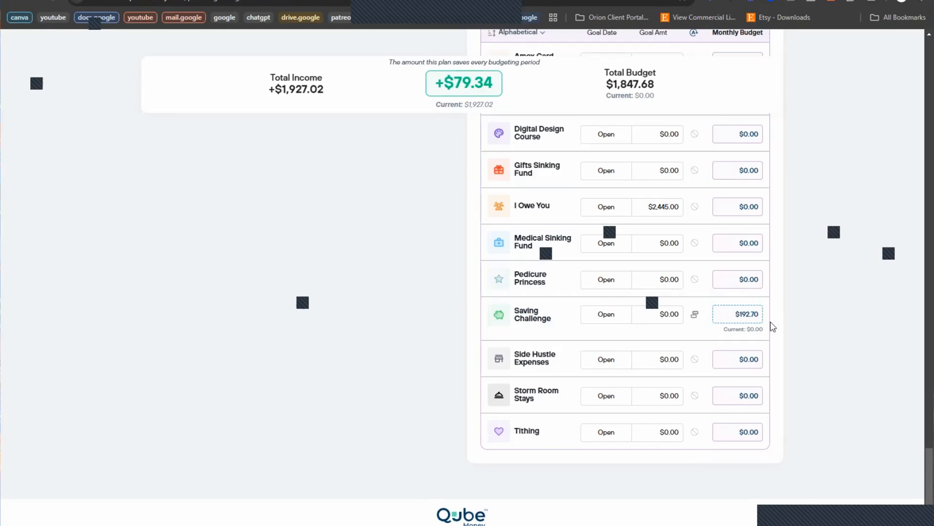
{"action": "scroll", "coordinate": [659, 375], "scroll_direction": "up", "scroll_amount": 12}
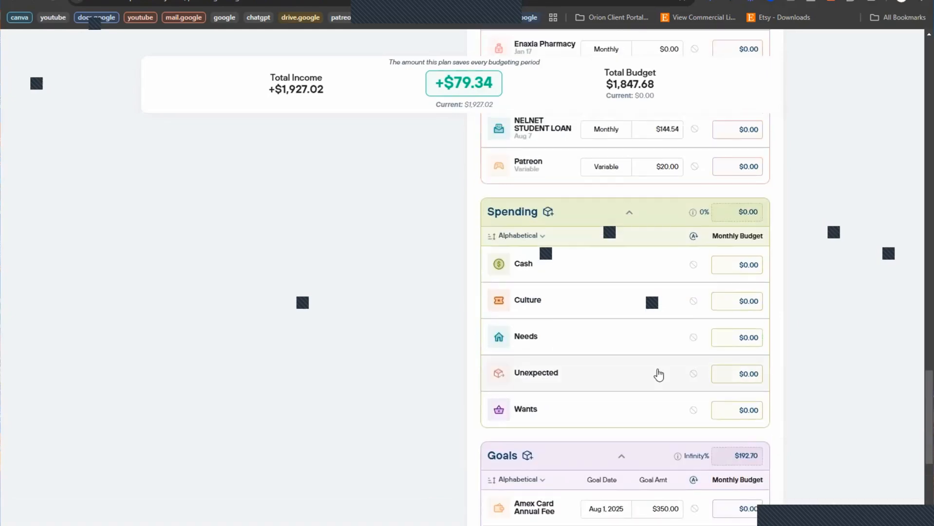
{"action": "scroll", "coordinate": [798, 381], "scroll_direction": "up", "scroll_amount": 7}
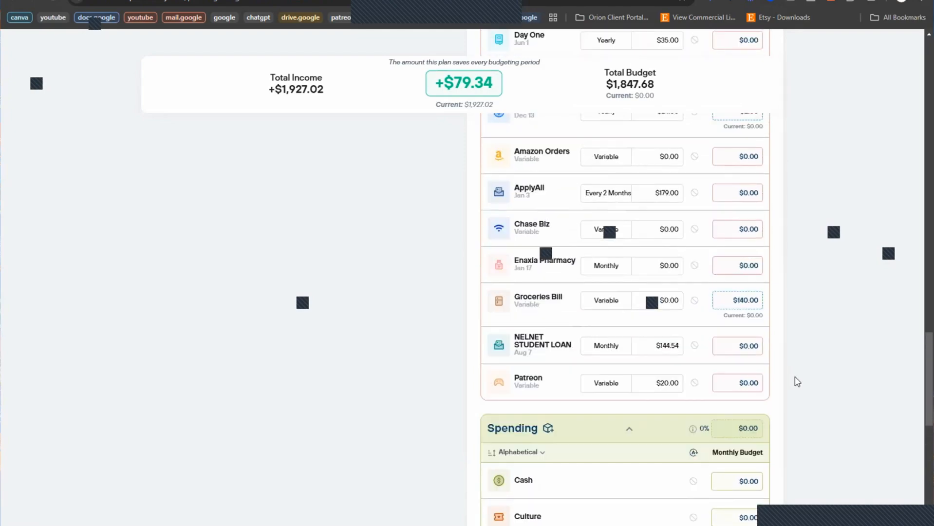
{"action": "scroll", "coordinate": [797, 381], "scroll_direction": "up", "scroll_amount": 1}
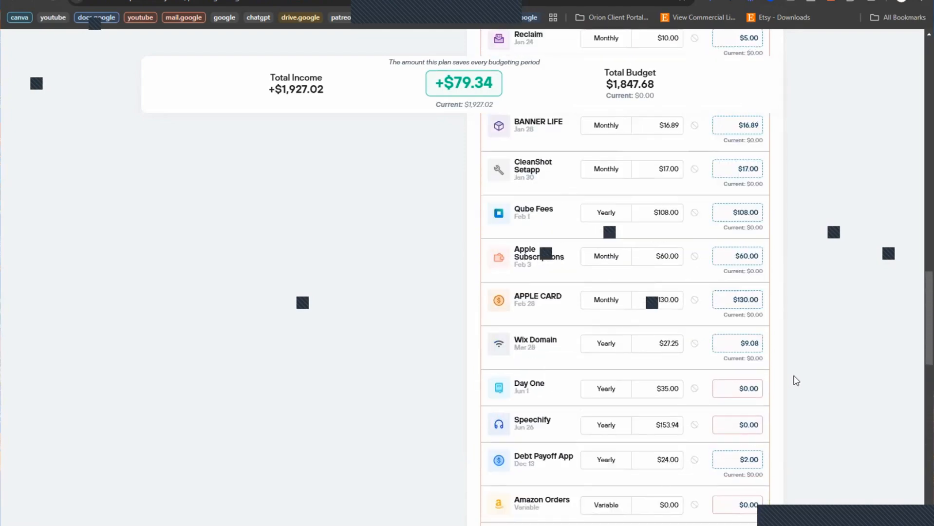
{"action": "scroll", "coordinate": [779, 387], "scroll_direction": "down", "scroll_amount": 7}
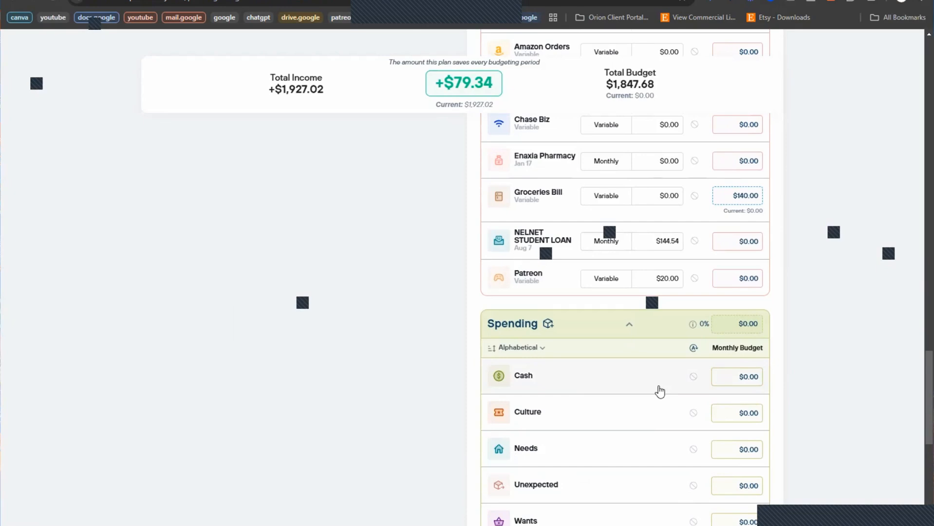
{"action": "mouse_move", "coordinate": [752, 378]}
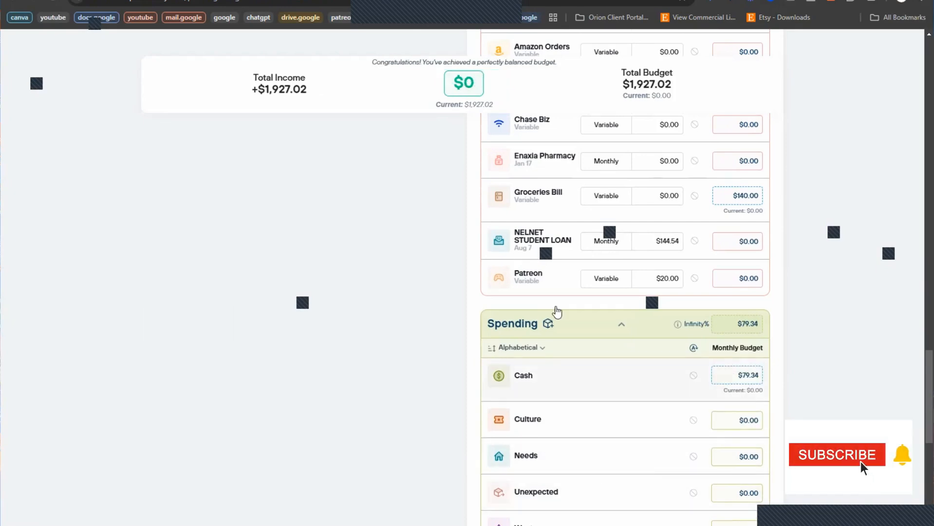
{"action": "scroll", "coordinate": [673, 344], "scroll_direction": "up", "scroll_amount": 1}
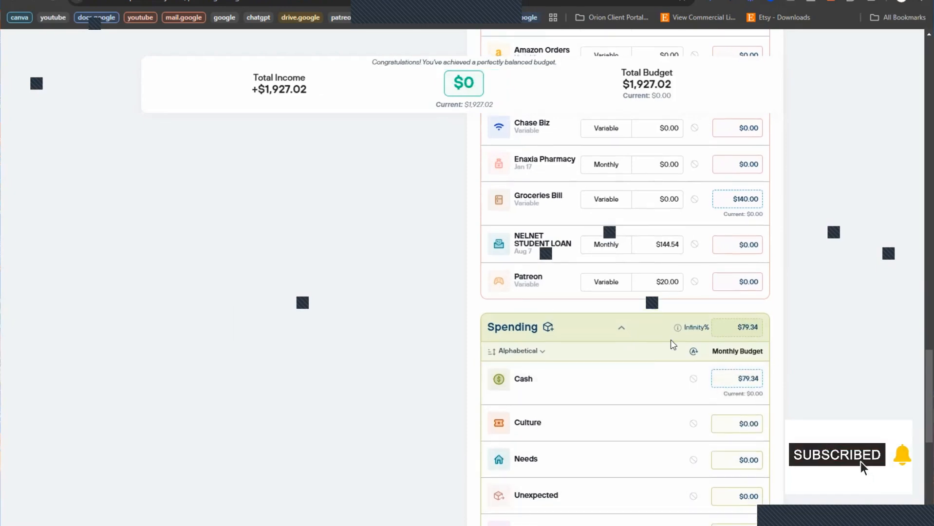
{"action": "scroll", "coordinate": [673, 345], "scroll_direction": "up", "scroll_amount": 20}
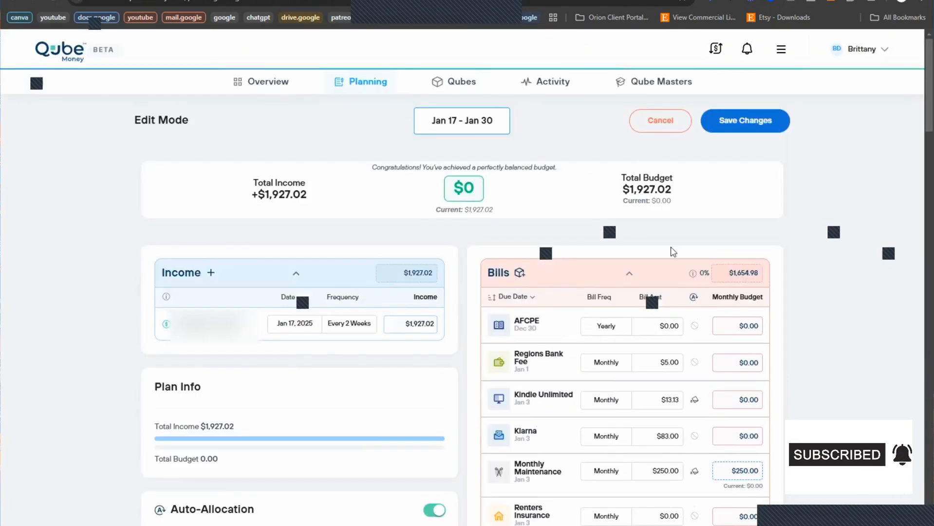
Step: Save the changes for the Jan 17 – Jan 30 budget only and review the balanced plan
{"action": "left_click", "coordinate": [749, 125]}
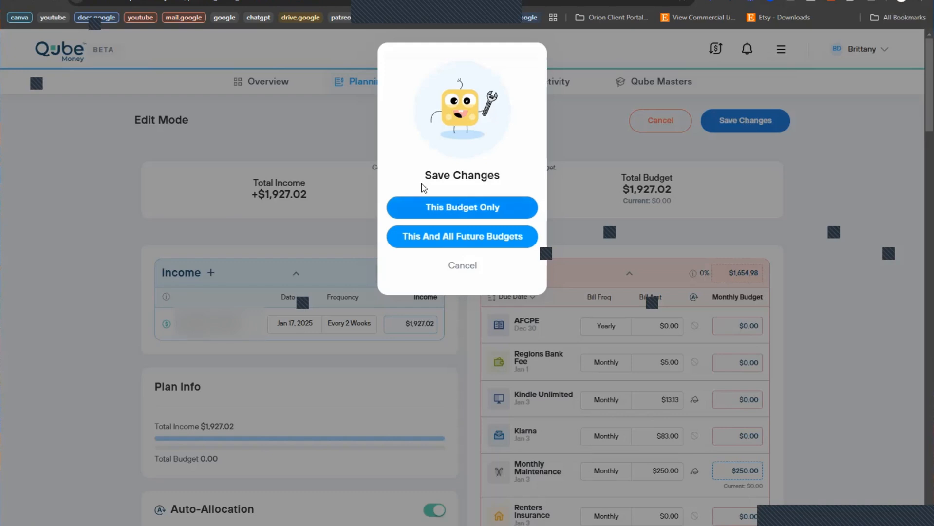
{"action": "left_click", "coordinate": [475, 208]}
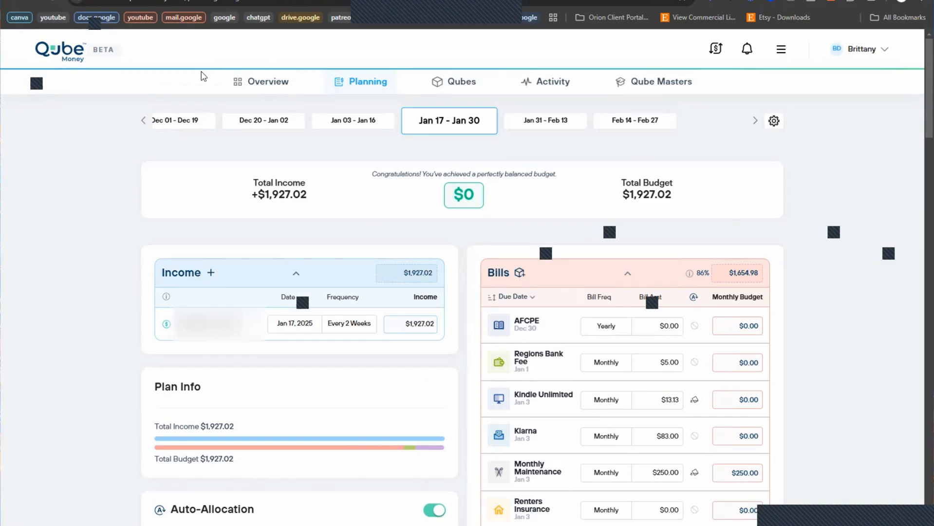
{"action": "scroll", "coordinate": [126, 387], "scroll_direction": "down", "scroll_amount": 3}
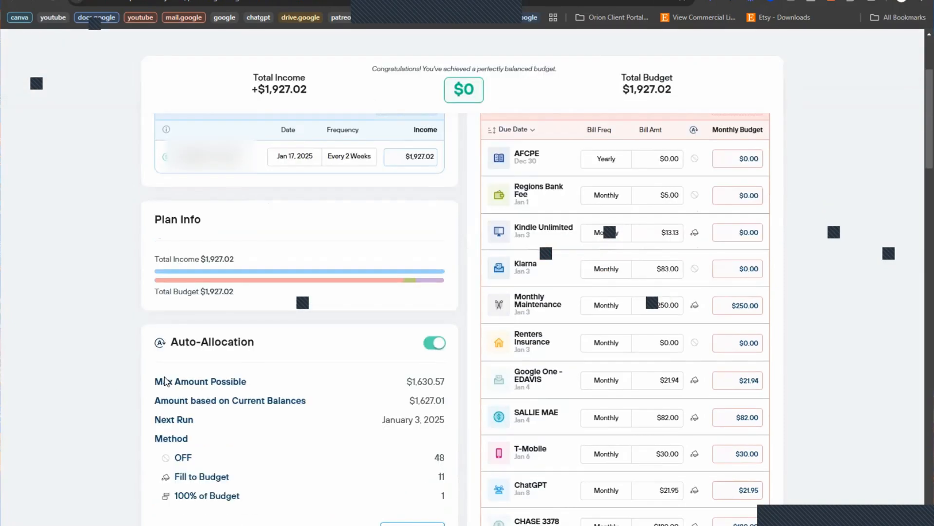
{"action": "scroll", "coordinate": [165, 381], "scroll_direction": "up", "scroll_amount": 3}
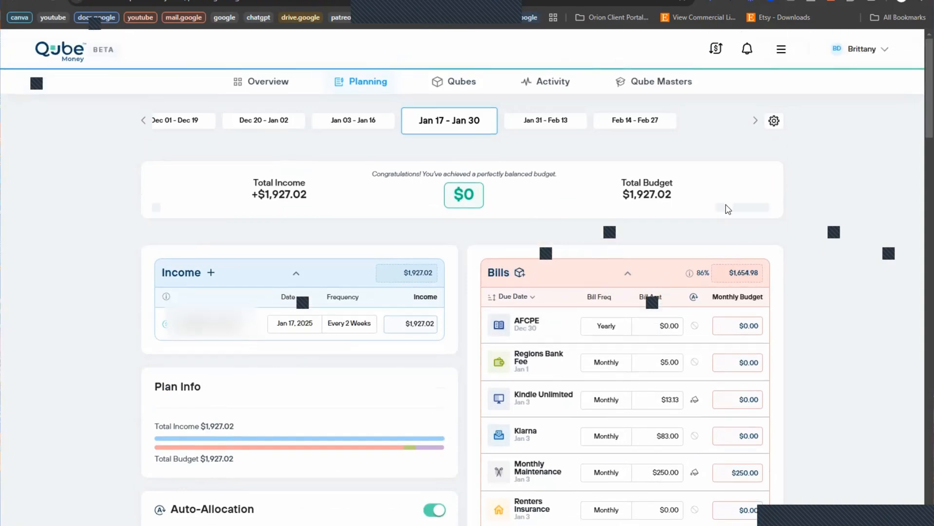
{"action": "scroll", "coordinate": [77, 357], "scroll_direction": "down", "scroll_amount": 1}
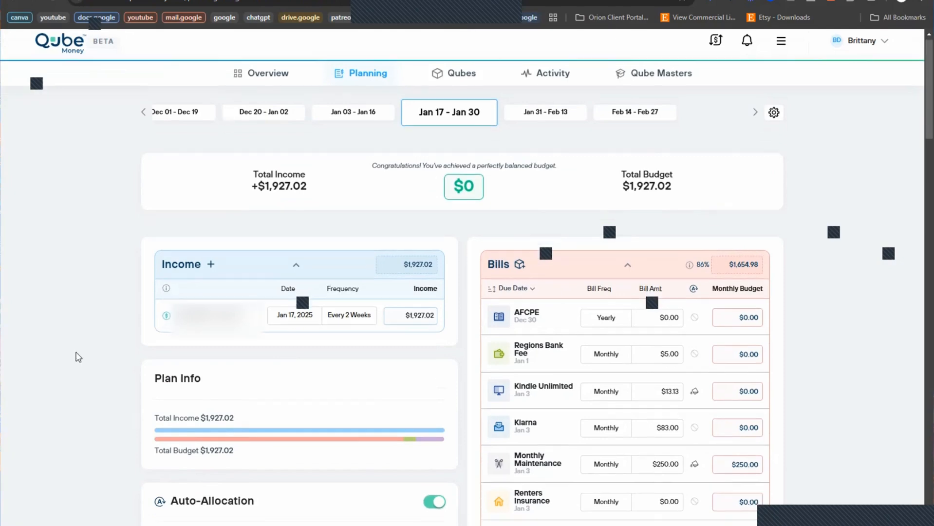
{"action": "scroll", "coordinate": [77, 355], "scroll_direction": "down", "scroll_amount": 3}
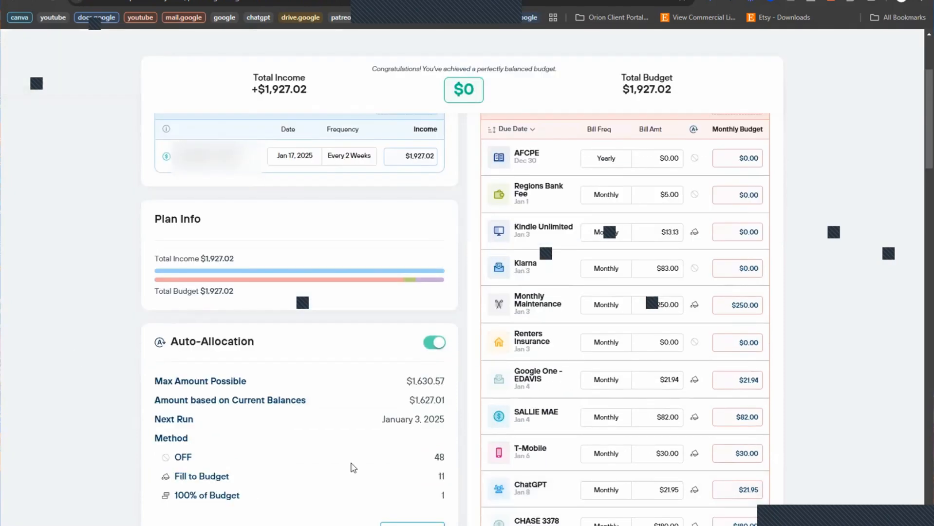
{"action": "scroll", "coordinate": [353, 466], "scroll_direction": "up", "scroll_amount": 4}
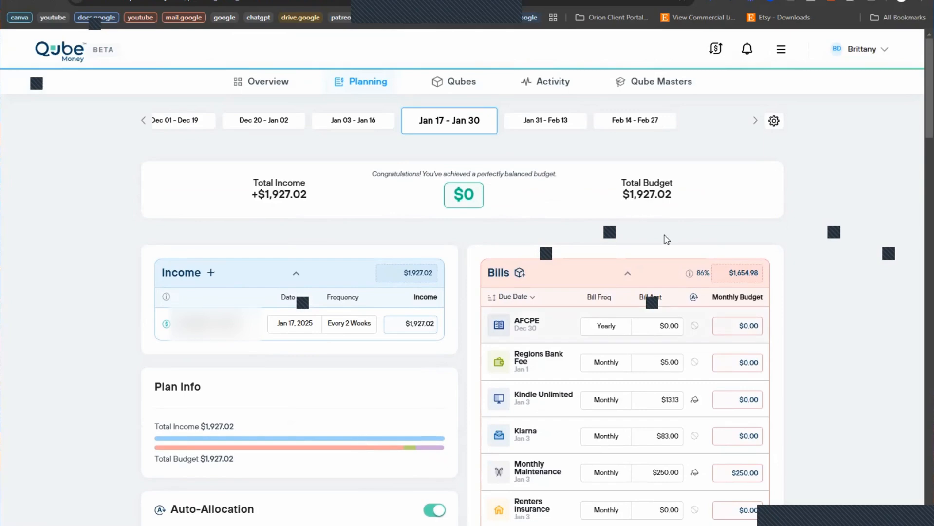